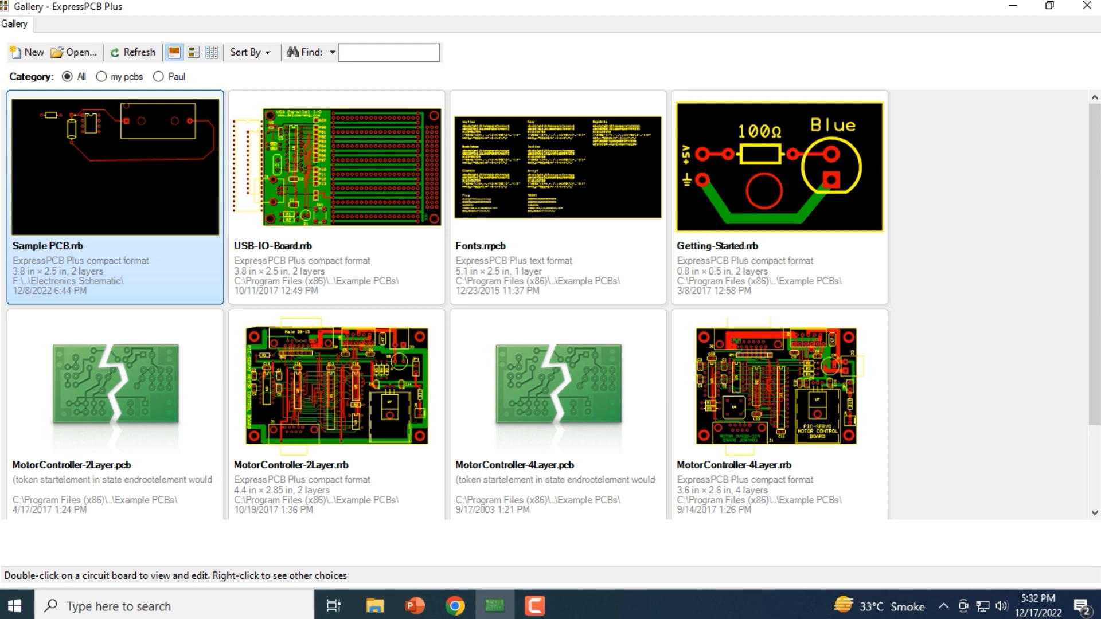
# Open the Sample PCB.rrb board from the gallery and activate the Hole or Pad tool
pyautogui.doubleClick(115, 197)
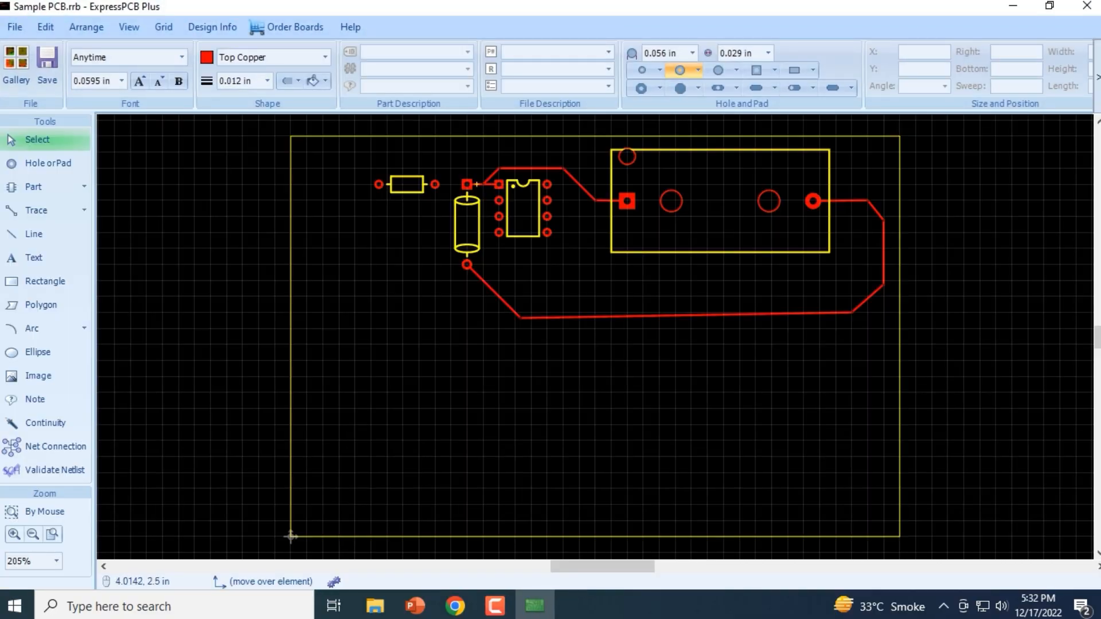
pyautogui.click(500, 185)
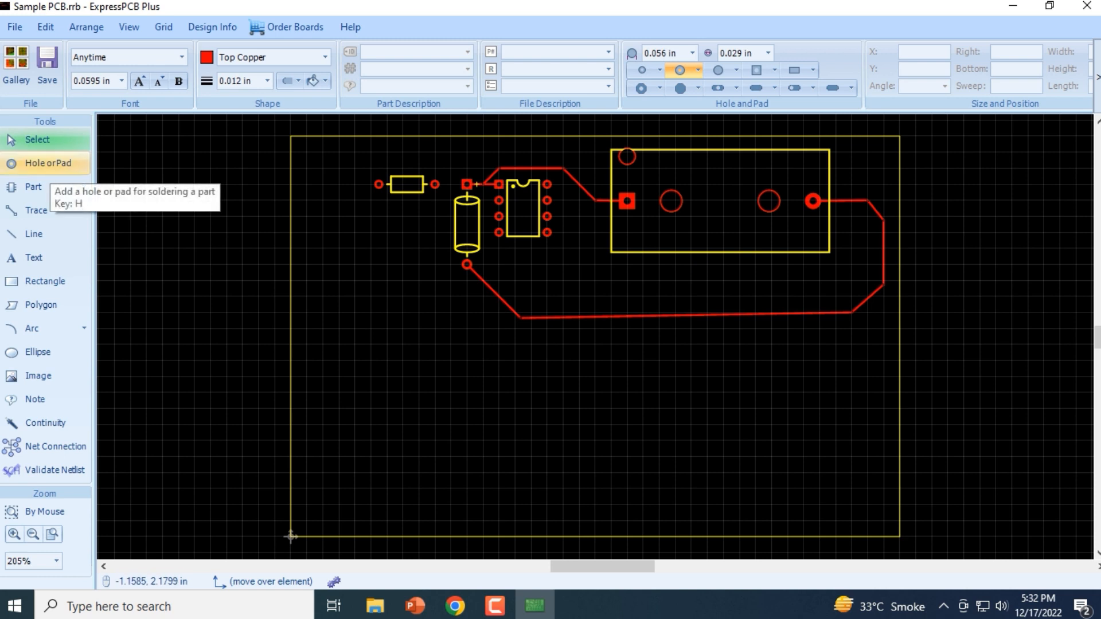
pyautogui.click(49, 163)
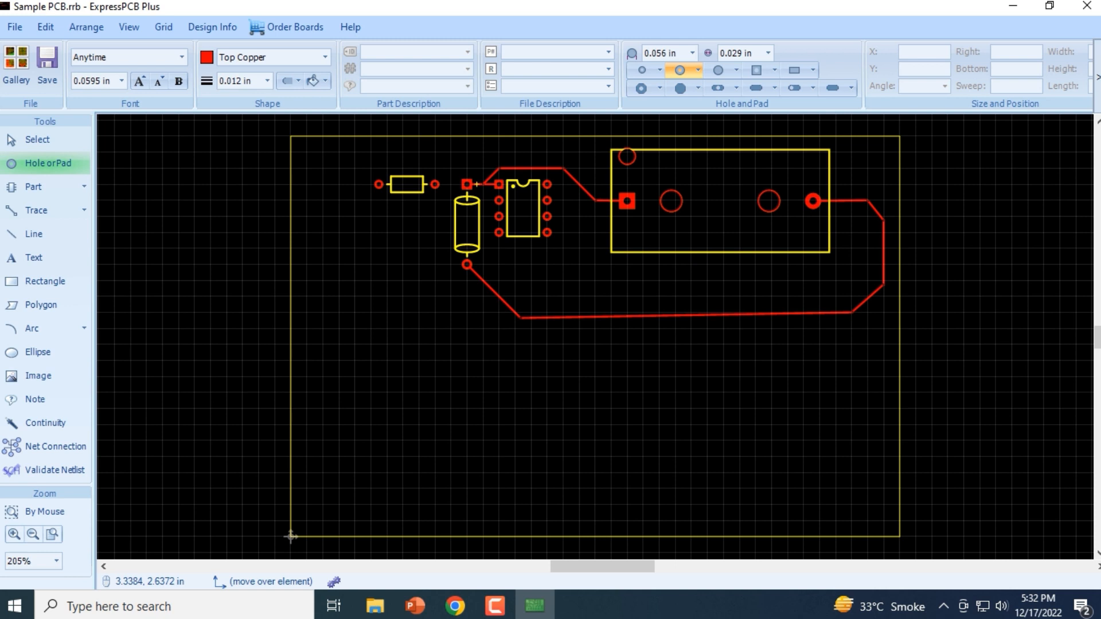
pyautogui.click(495, 606)
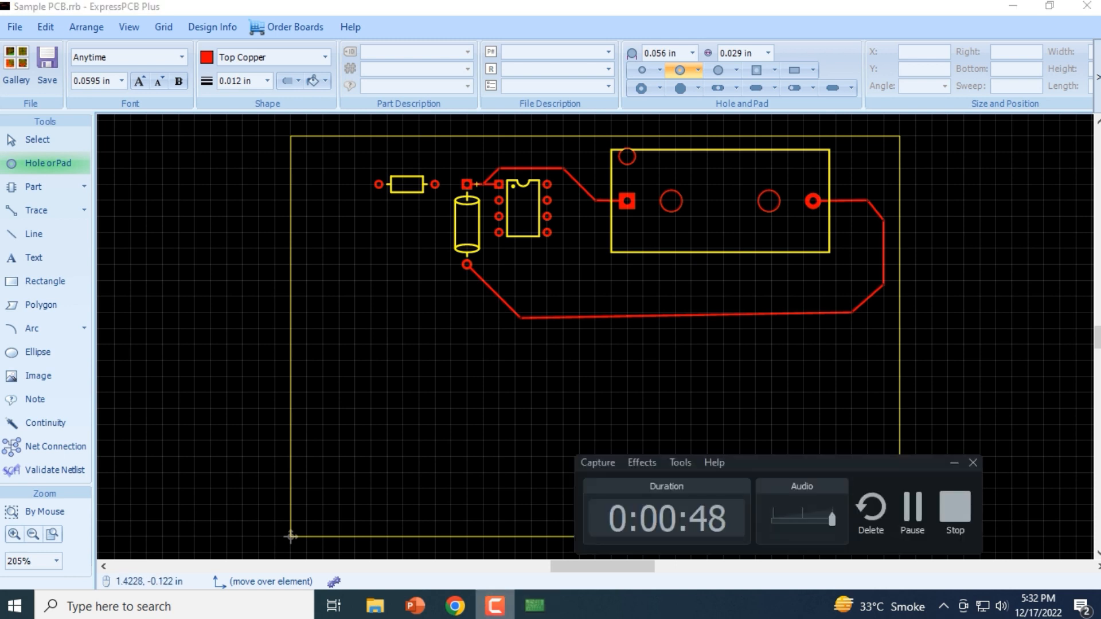
pyautogui.click(495, 607)
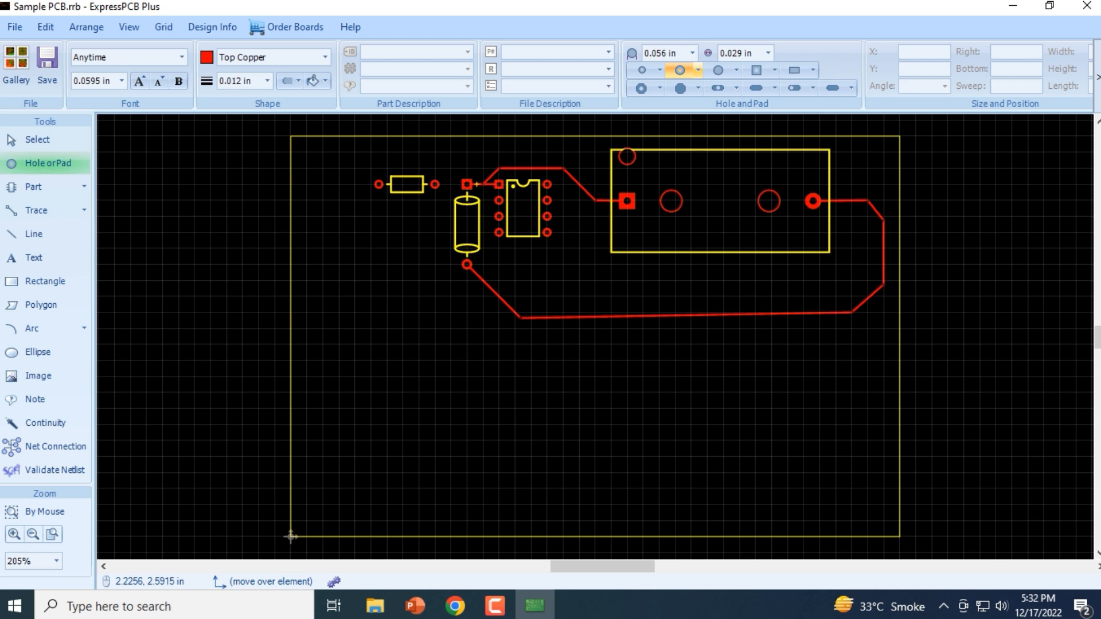
# Review the available pad diameters and hole sizes for the hole with round pad
pyautogui.click(698, 69)
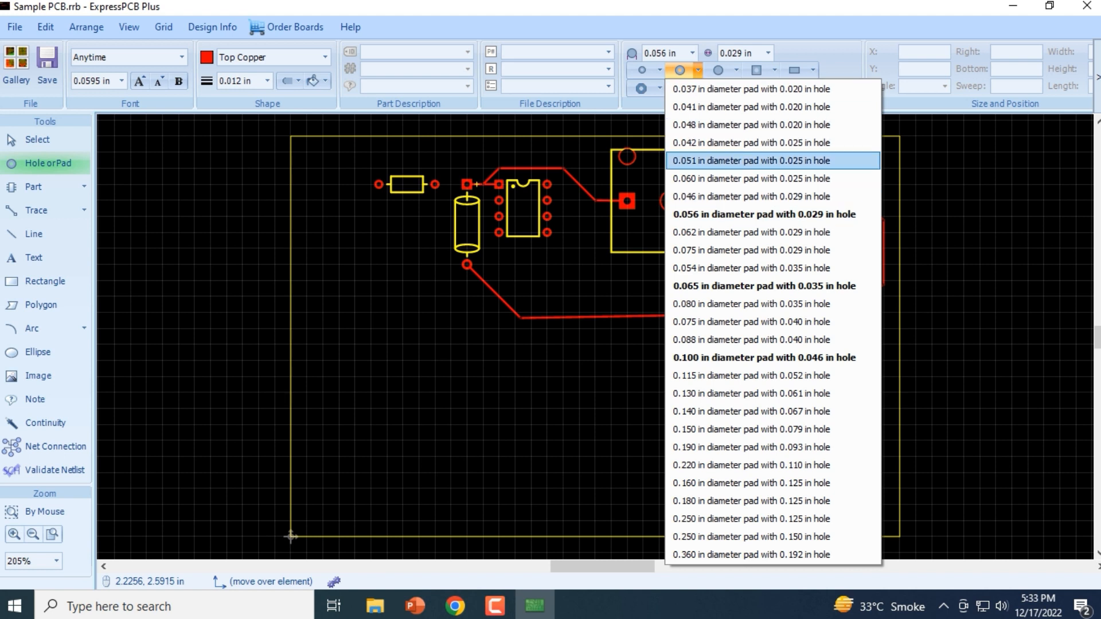
pyautogui.press('Escape')
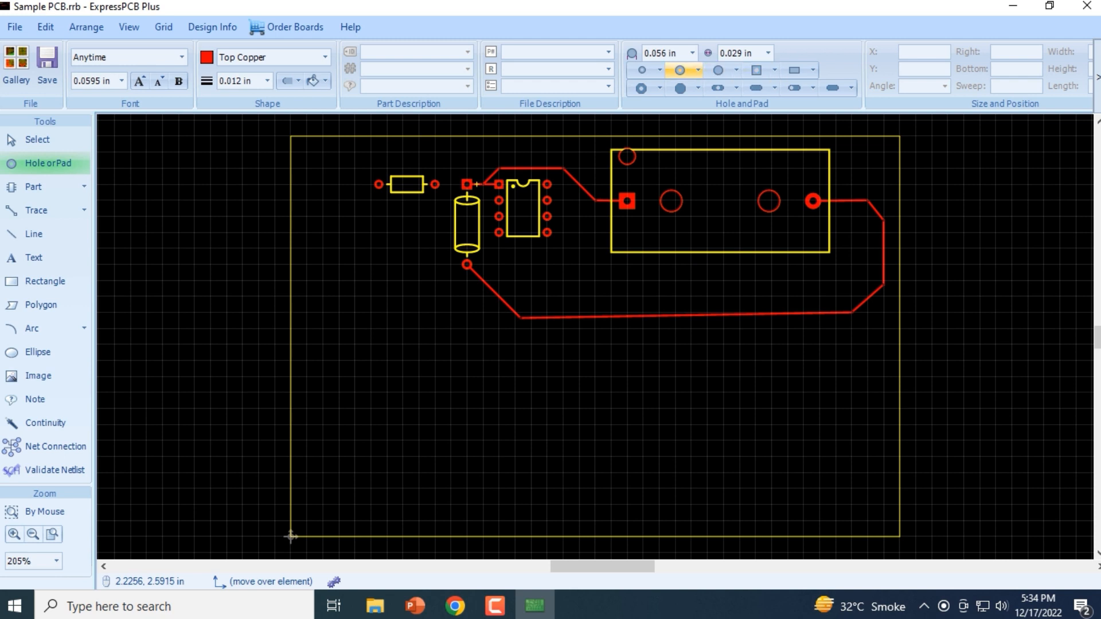
# Place a 0.056 in square pad with a 0.029 in hole at about X 0.805 in, Y 1.925 in, below the resistor
pyautogui.click(757, 70)
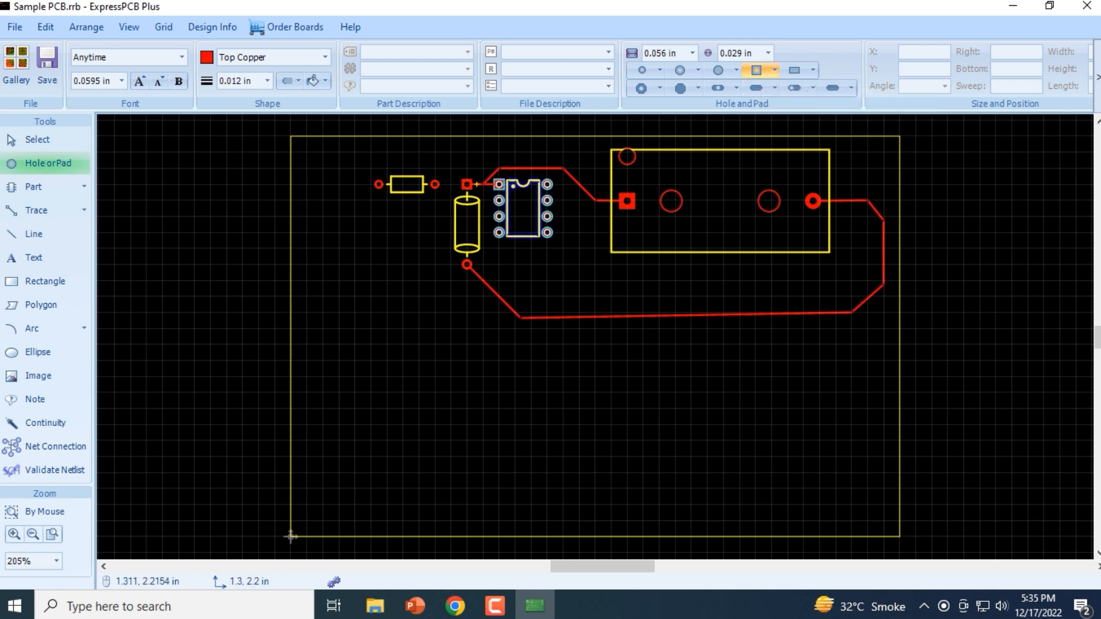
pyautogui.scroll(2, 476, 184)
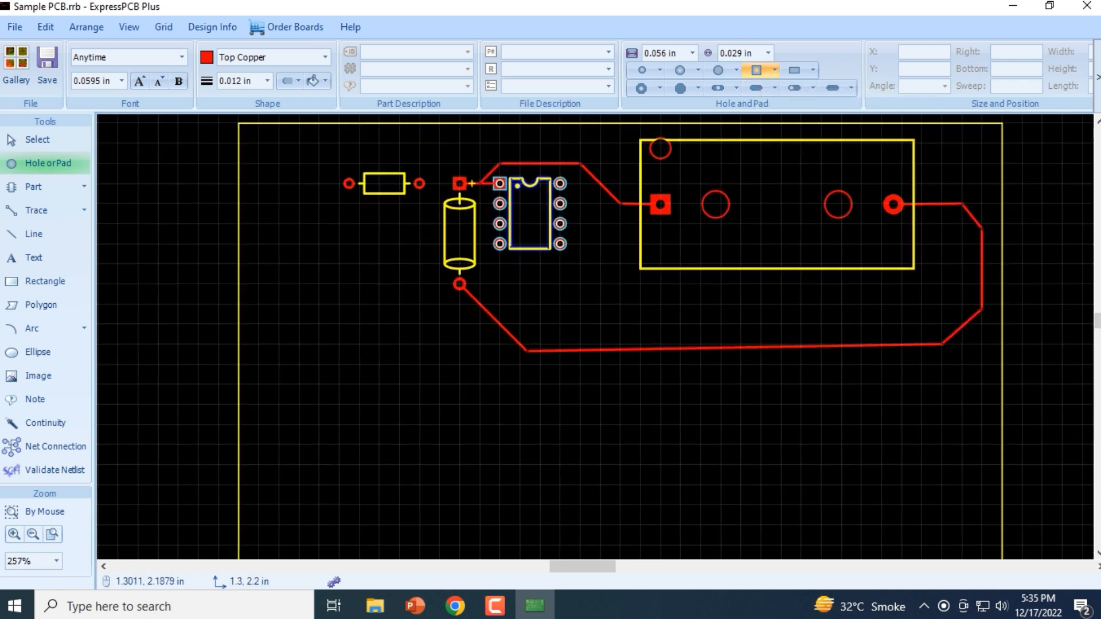
pyautogui.scroll(3, 471, 184)
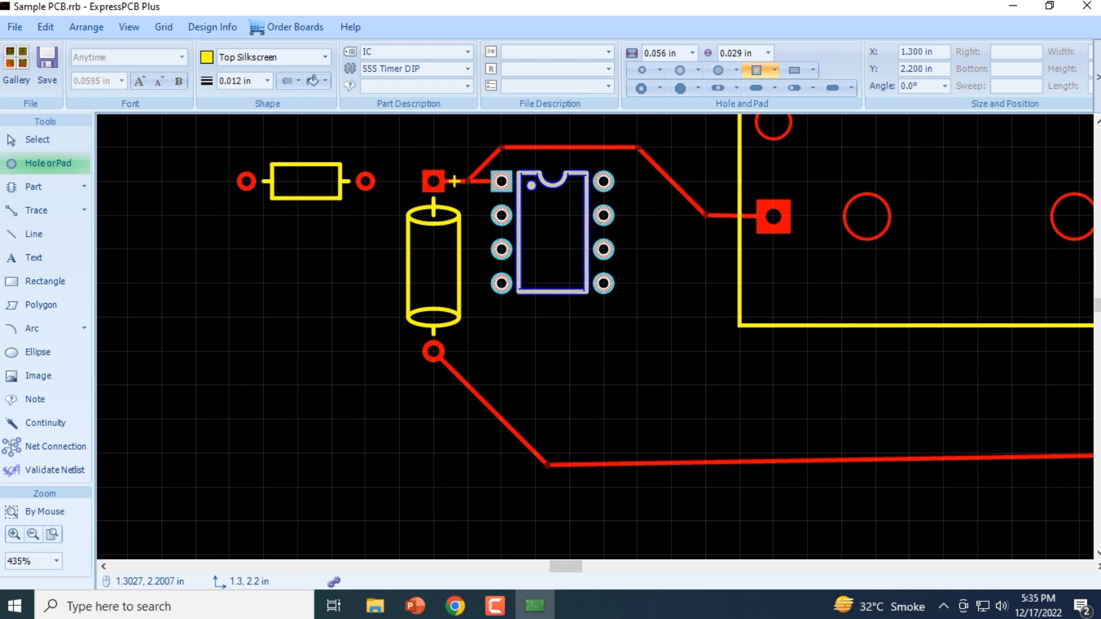
pyautogui.click(333, 275)
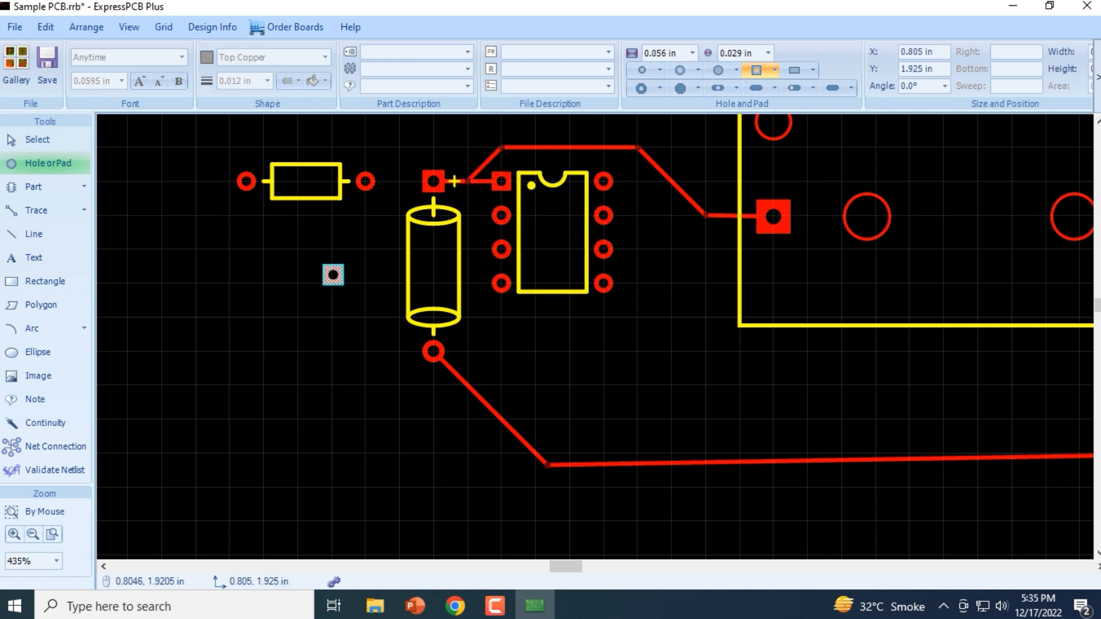
pyautogui.press('Escape')
pyautogui.scroll(2, 351, 299)
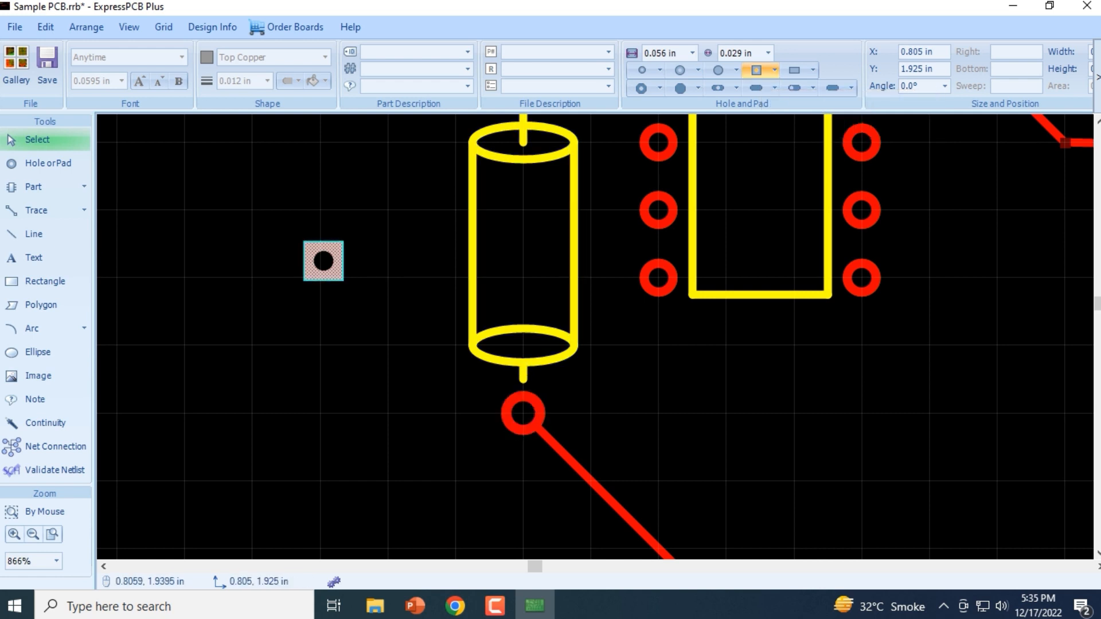
# Bring the whole board outline back into view
pyautogui.scroll(-3, 314, 252)
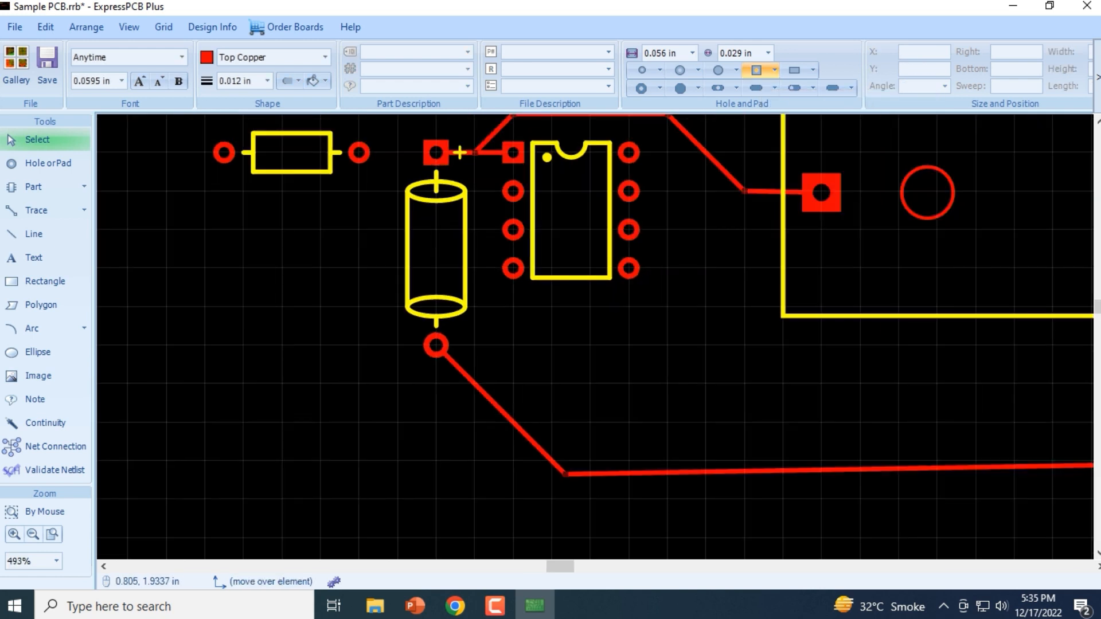
pyautogui.scroll(-1, 318, 255)
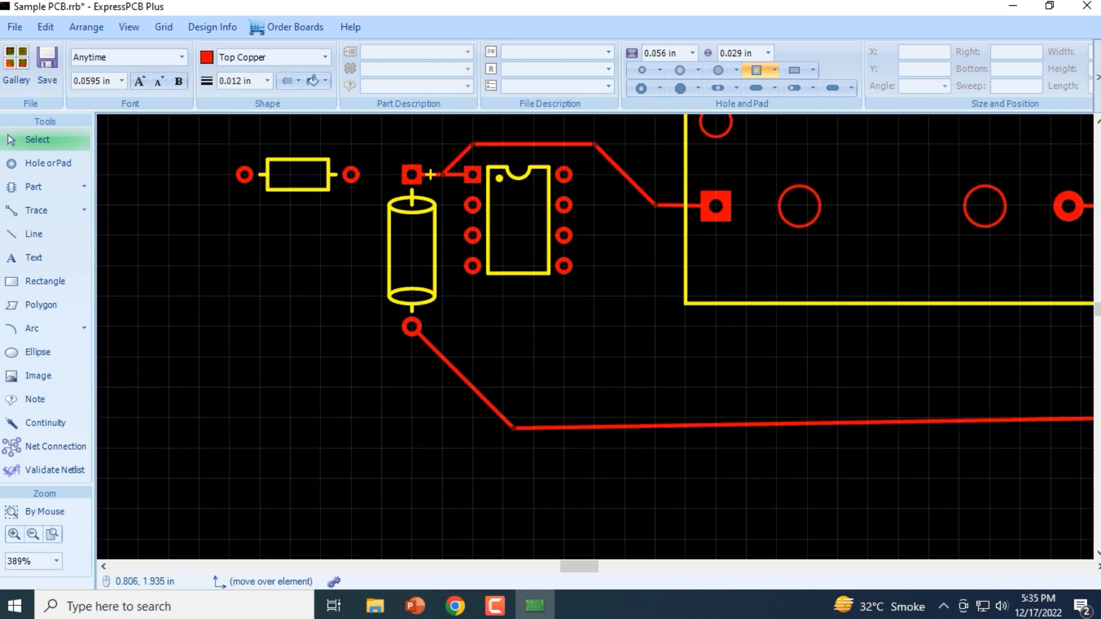
pyautogui.scroll(-2, 323, 257)
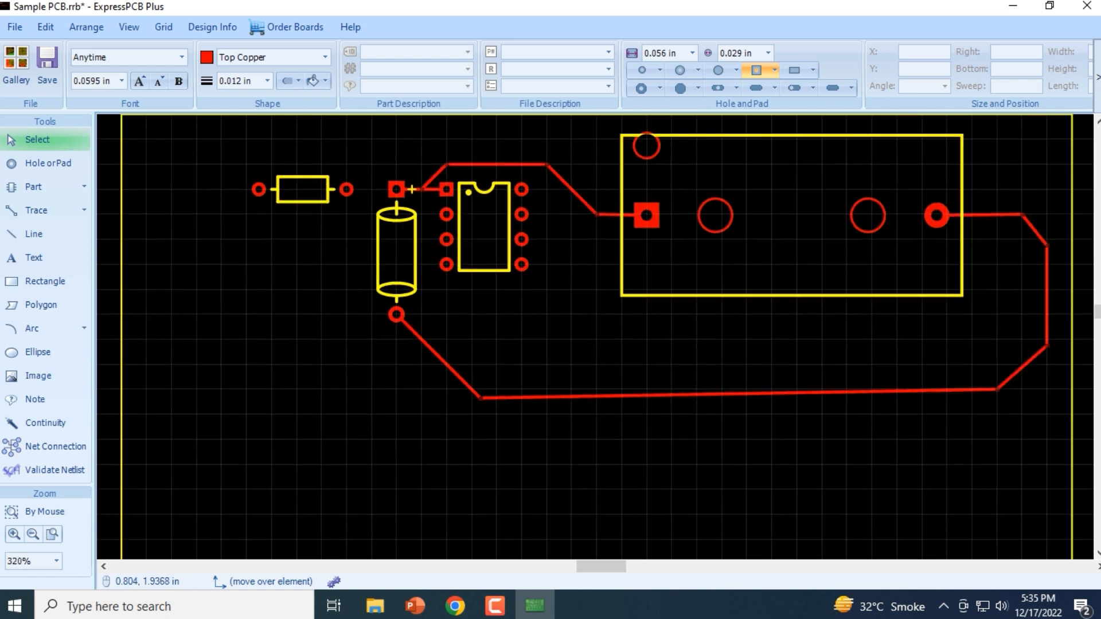
pyautogui.scroll(-1, 323, 241)
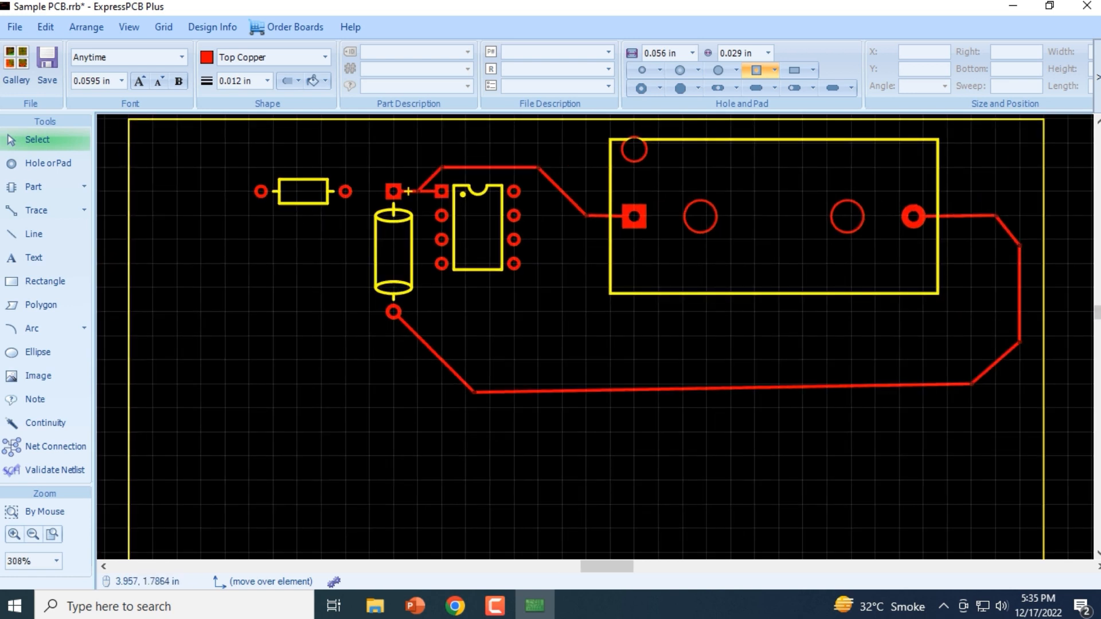
pyautogui.moveTo(1097, 312); pyautogui.dragTo(1097, 317)
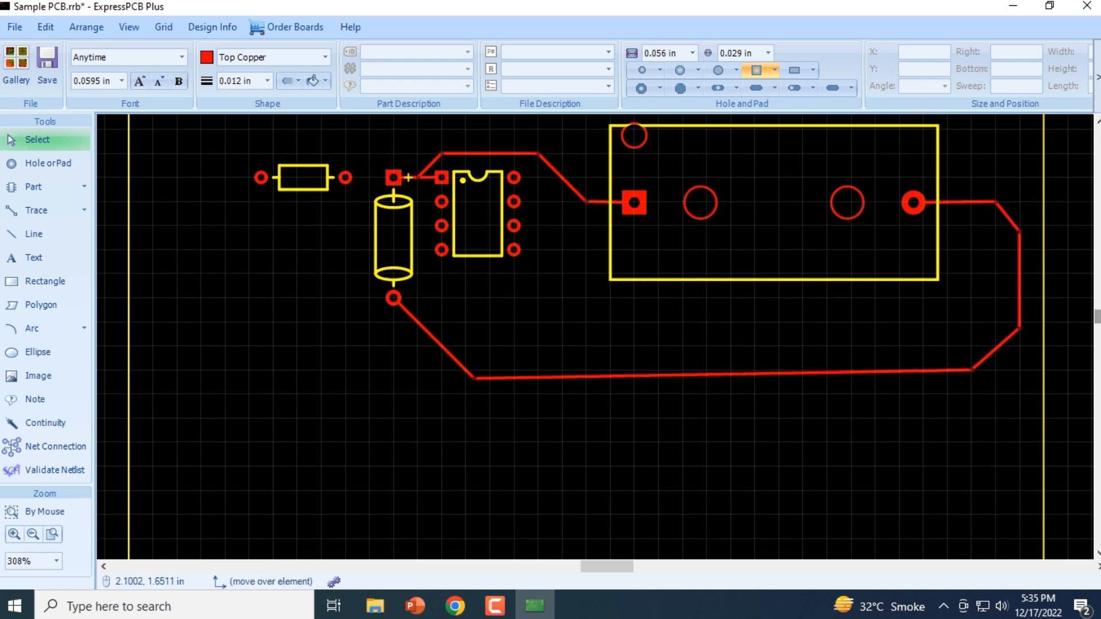
pyautogui.scroll(-3, 633, 309)
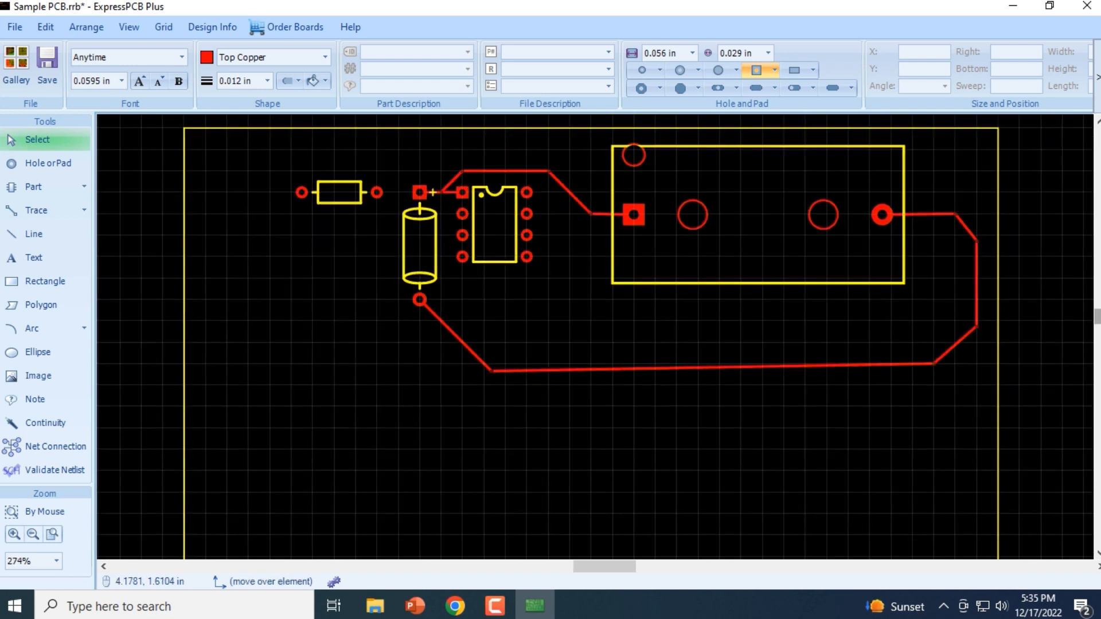
pyautogui.moveTo(1097, 317); pyautogui.dragTo(1097, 323)
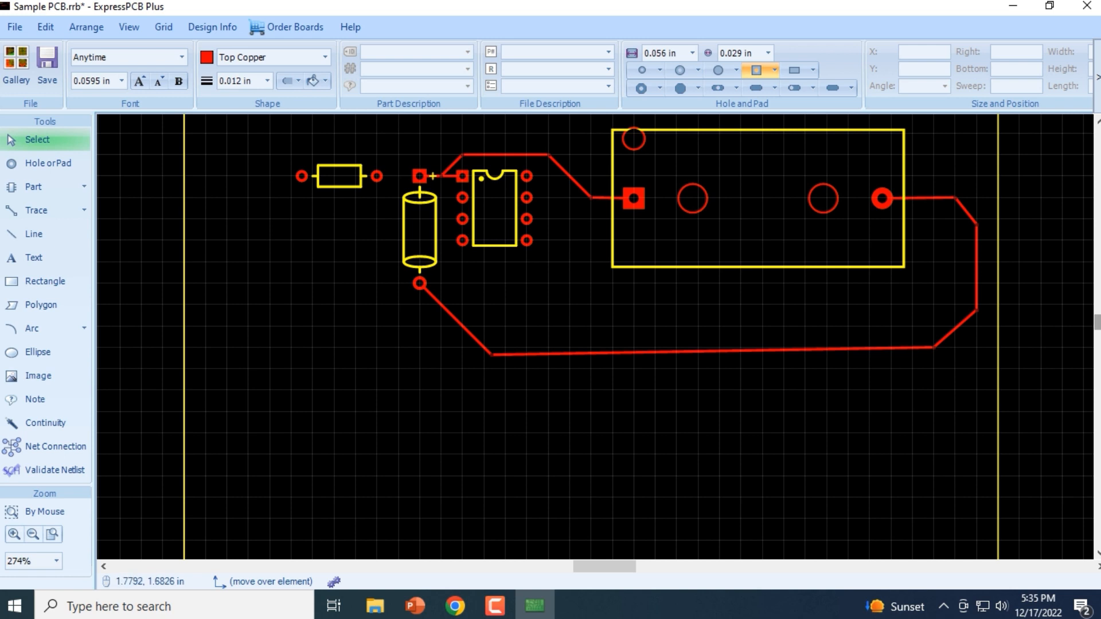
pyautogui.scroll(-3, 564, 296)
pyautogui.scroll(-2, 564, 283)
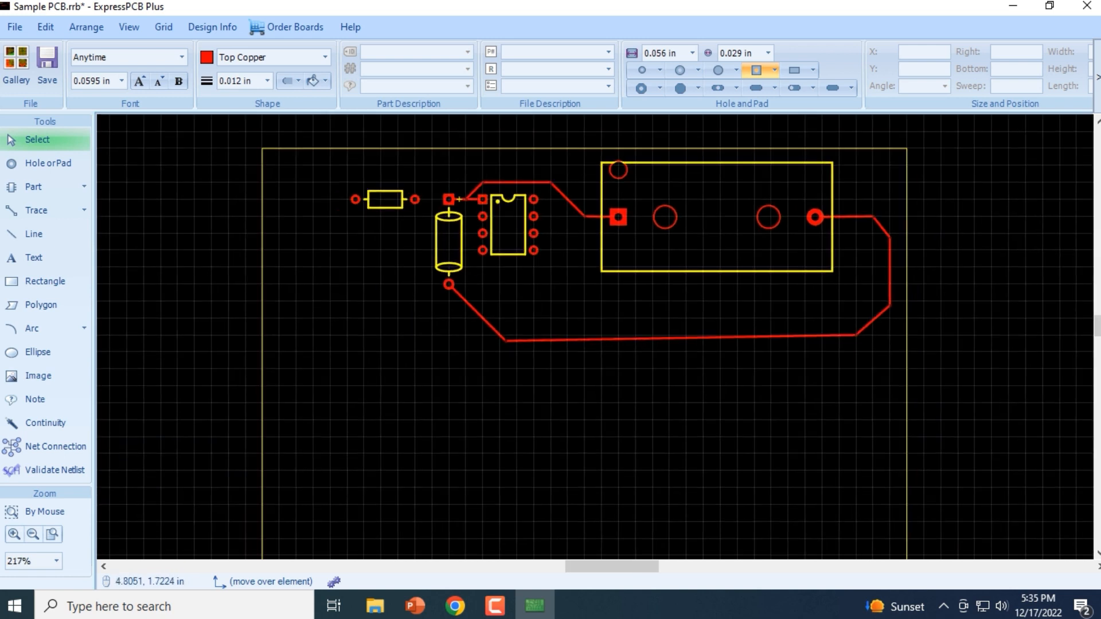
pyautogui.moveTo(1097, 323)
pyautogui.mouseDown()
pyautogui.moveTo(1097, 346)
pyautogui.moveTo(1097, 337)
pyautogui.mouseUp()
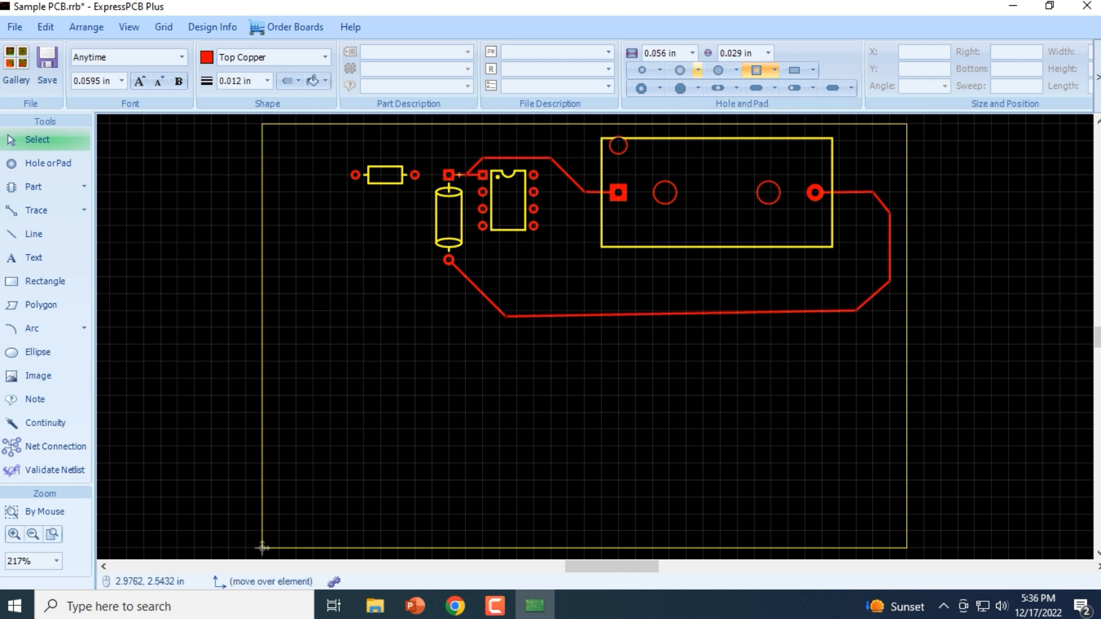
# Compare the size settings of the round pad without hole, the hole with round pad and the rectangular pad
pyautogui.click(718, 70)
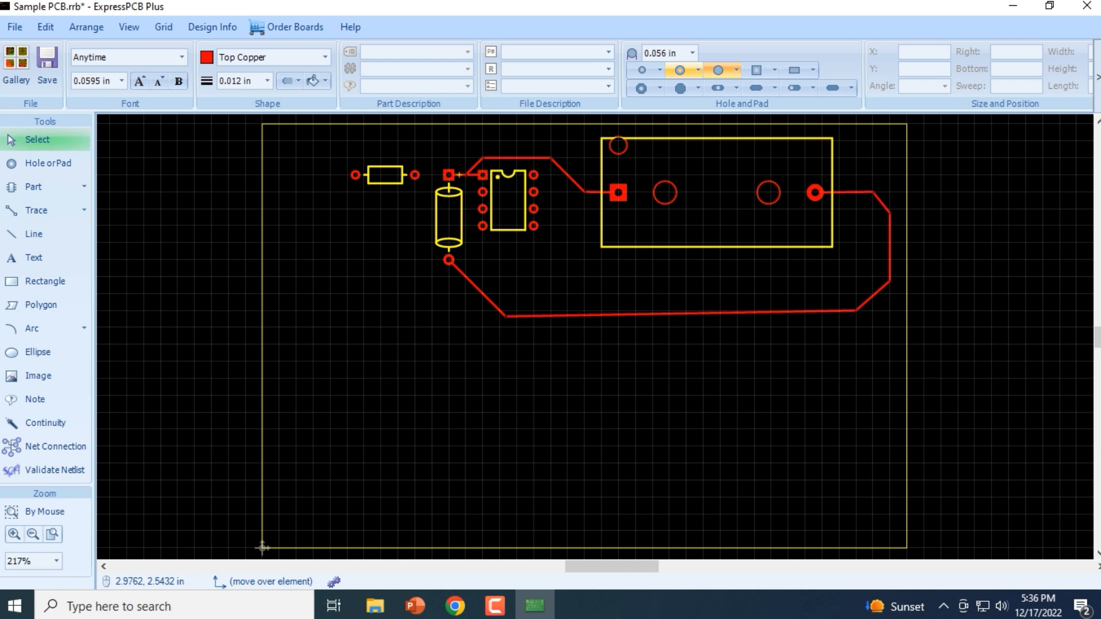
pyautogui.click(679, 70)
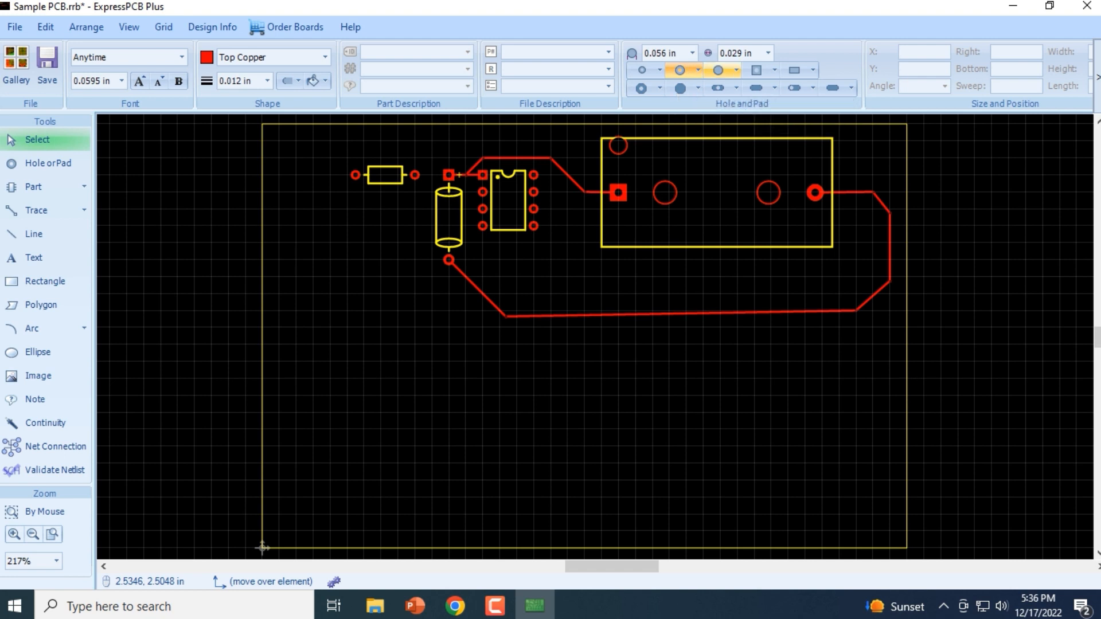
pyautogui.click(718, 70)
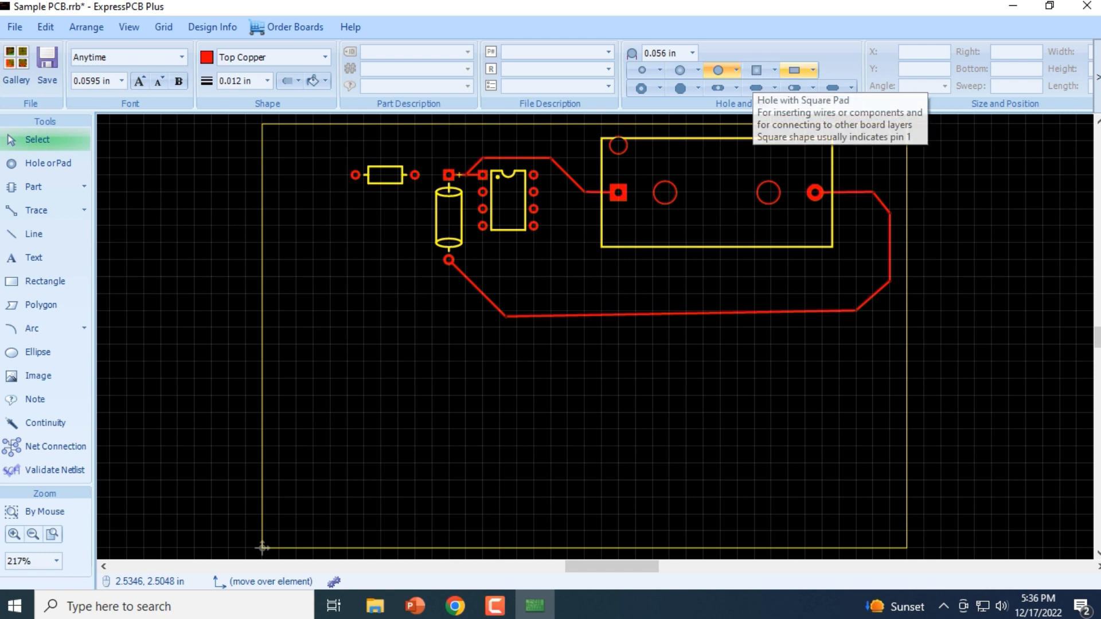
pyautogui.click(794, 70)
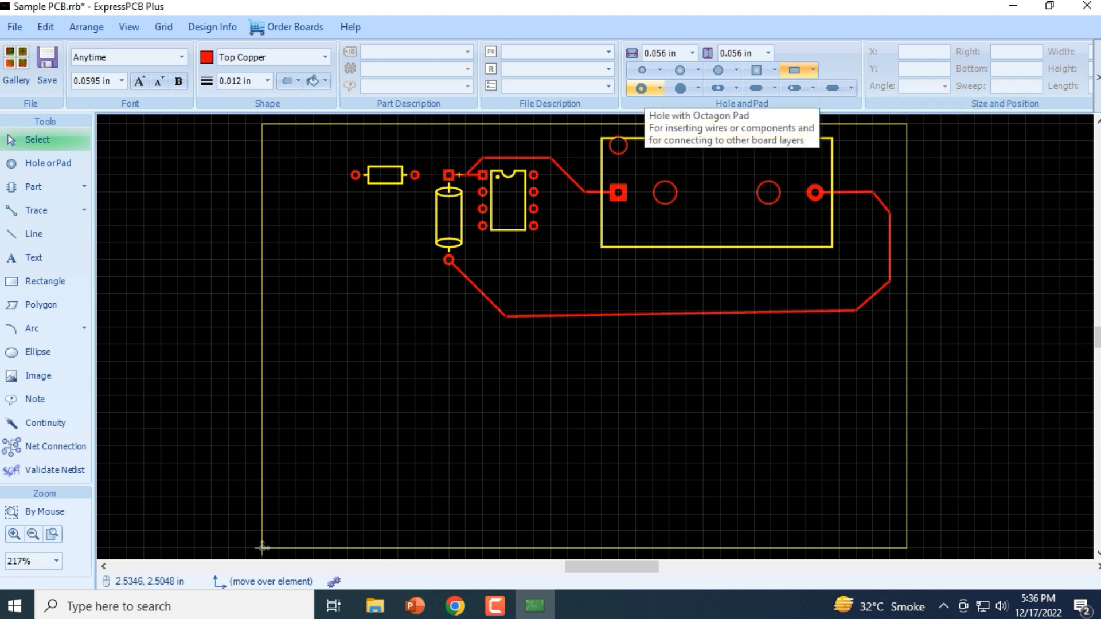
# Choose the hole with octagon pad and set it to a 0.060 in diameter pad with a 0.025 in hole
pyautogui.click(642, 88)
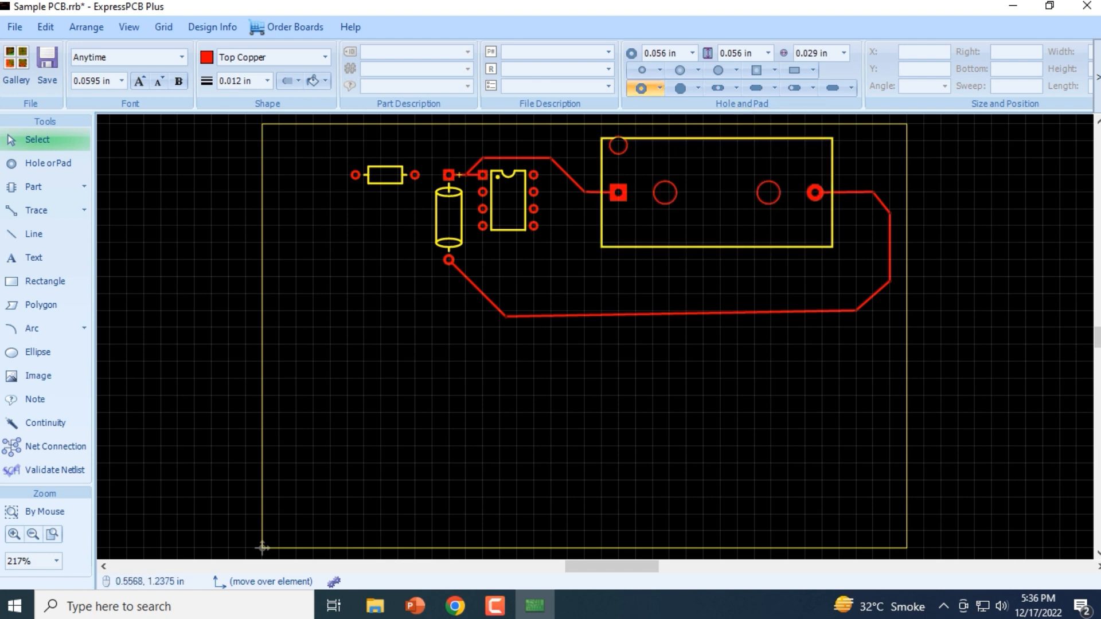
pyautogui.scroll(1, 355, 337)
pyautogui.click(660, 88)
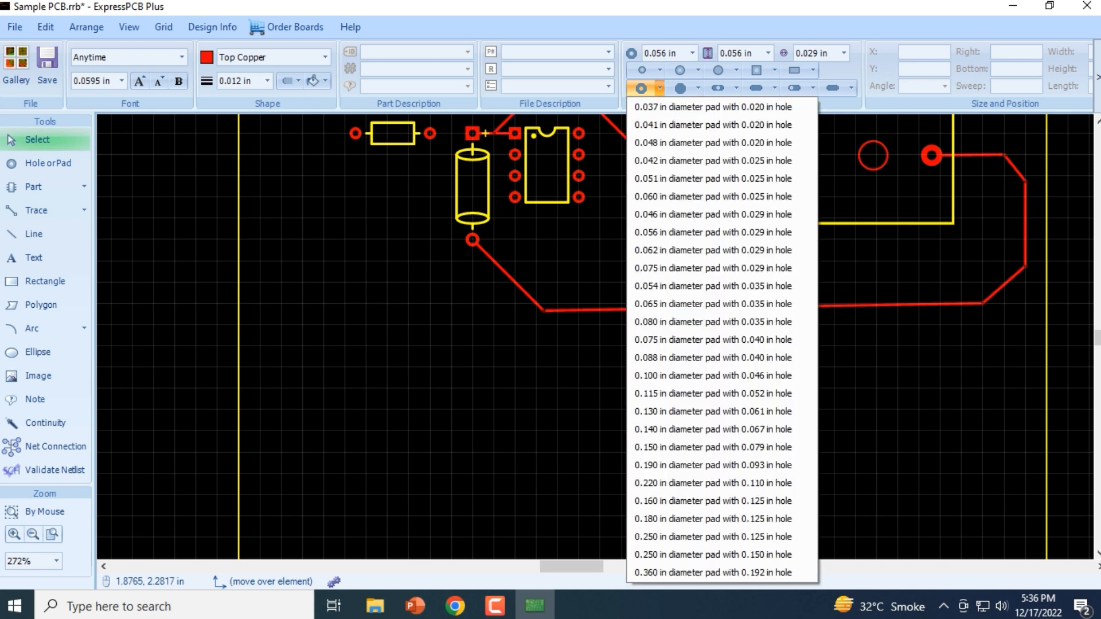
pyautogui.click(713, 197)
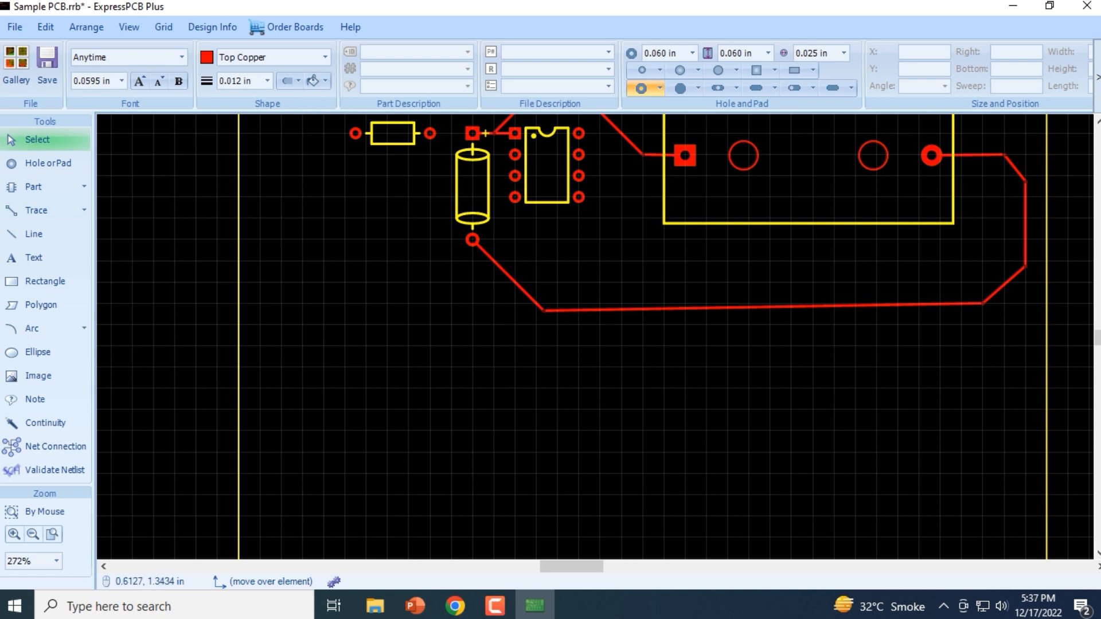
# Compare the size settings of the solid octagon pad, the hole with long pad and the remaining long pad types
pyautogui.scroll(-1, 370, 317)
pyautogui.scroll(-1, 370, 317)
pyautogui.scroll(1, 370, 317)
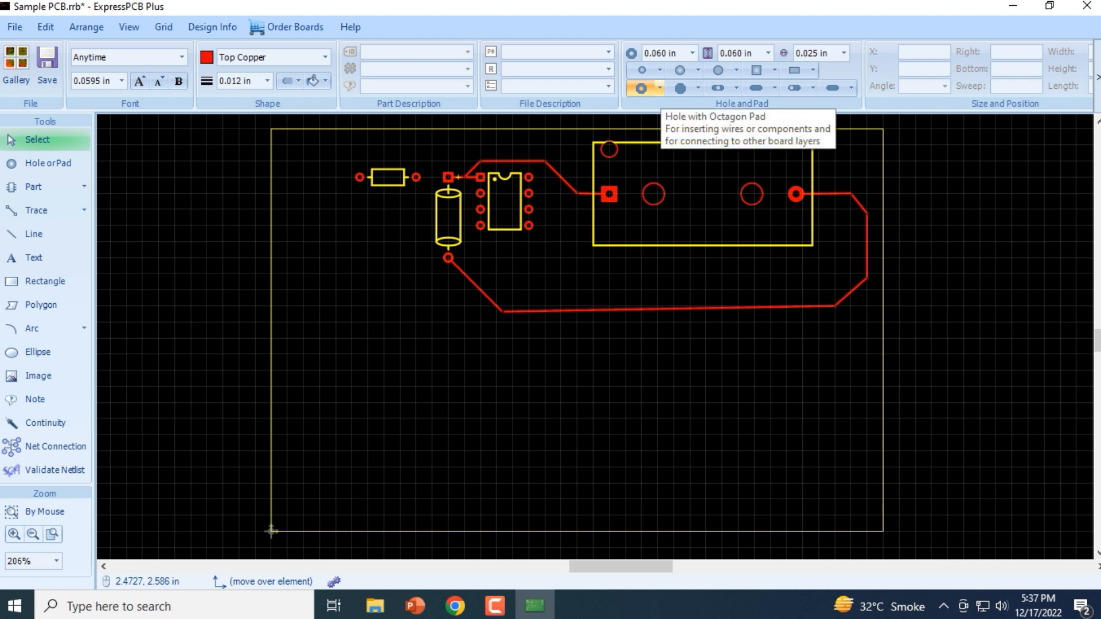
pyautogui.click(681, 88)
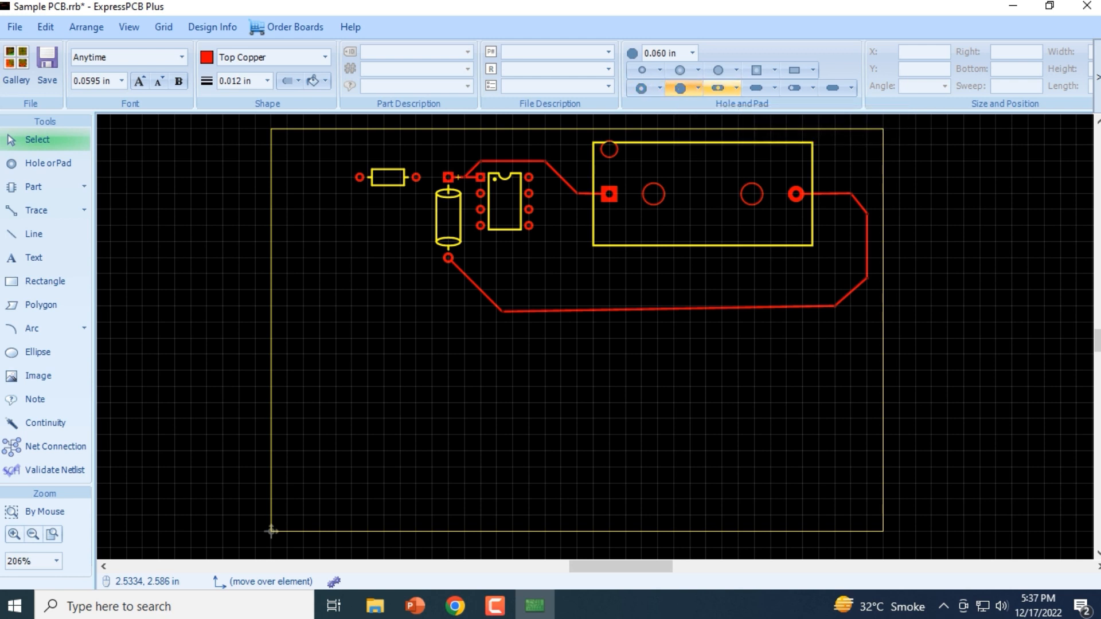
pyautogui.click(718, 88)
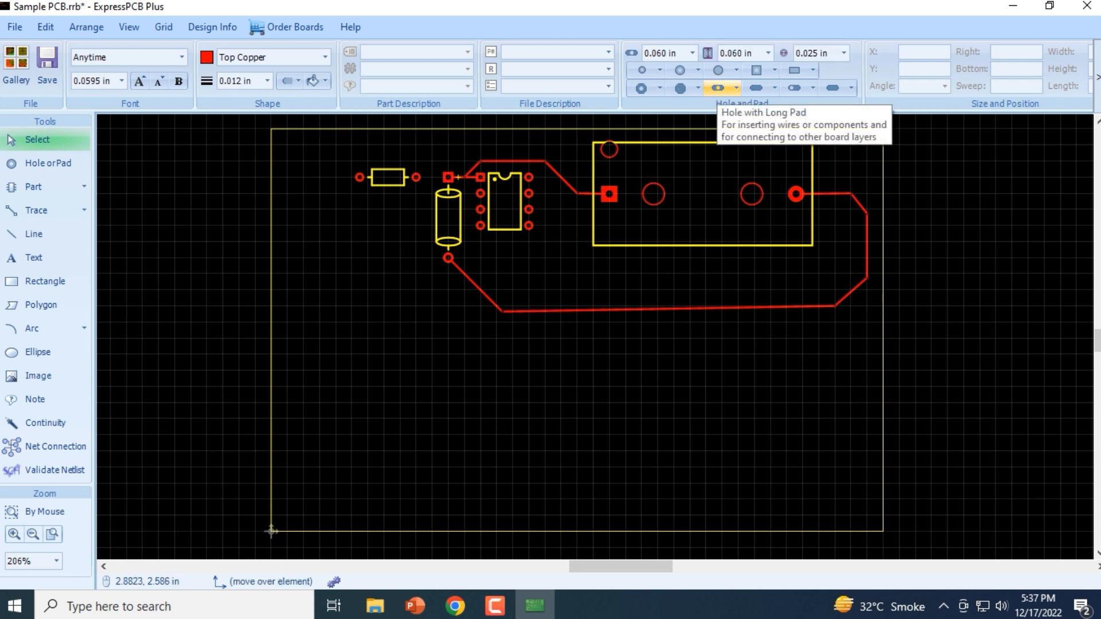
pyautogui.click(756, 87)
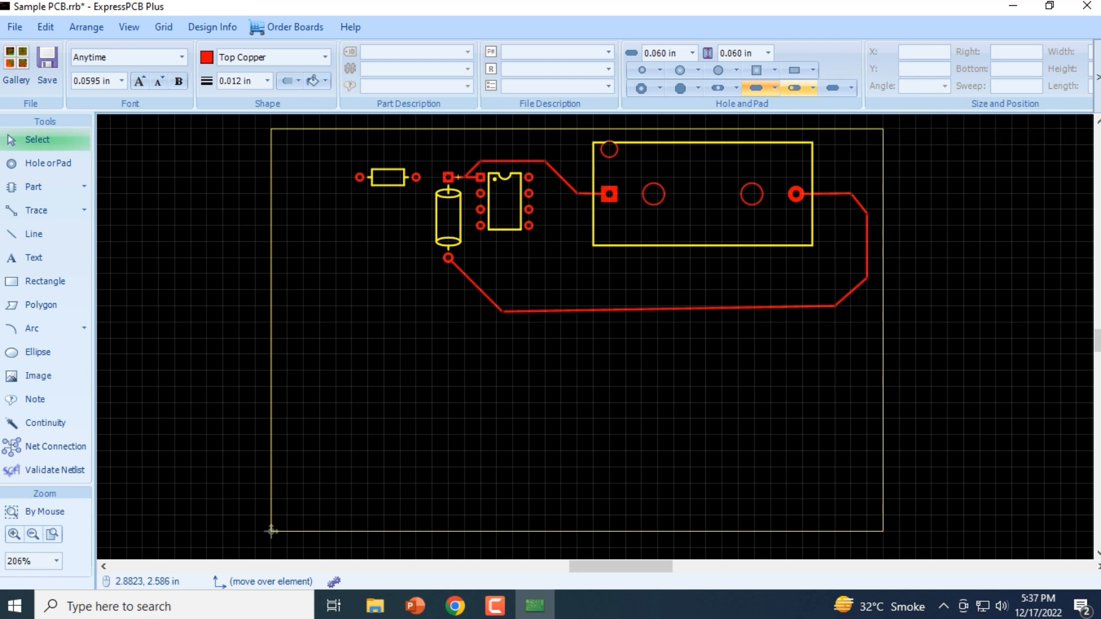
pyautogui.click(794, 88)
pyautogui.click(832, 88)
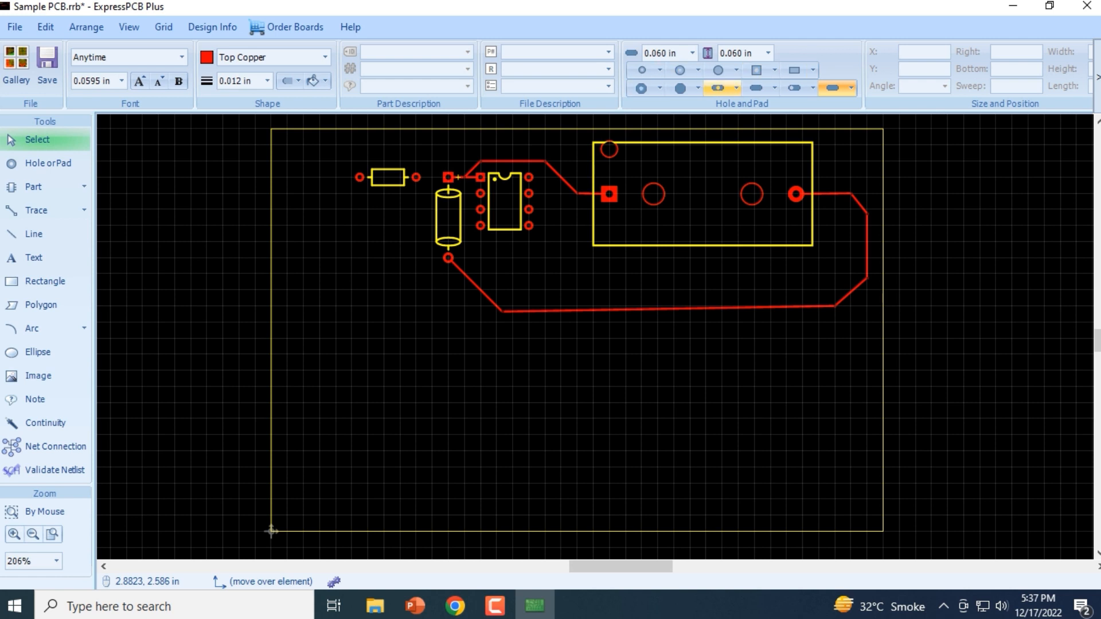
# Reactivate the Hole or Pad tool with the hole with octagon pad as the pad type
pyautogui.click(48, 163)
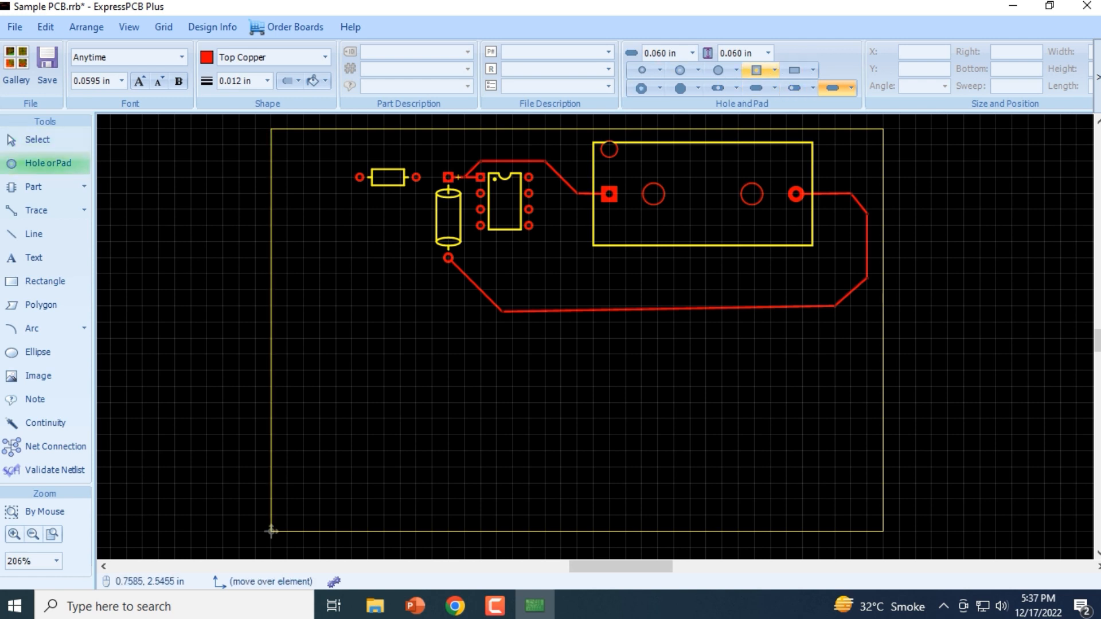
pyautogui.click(641, 89)
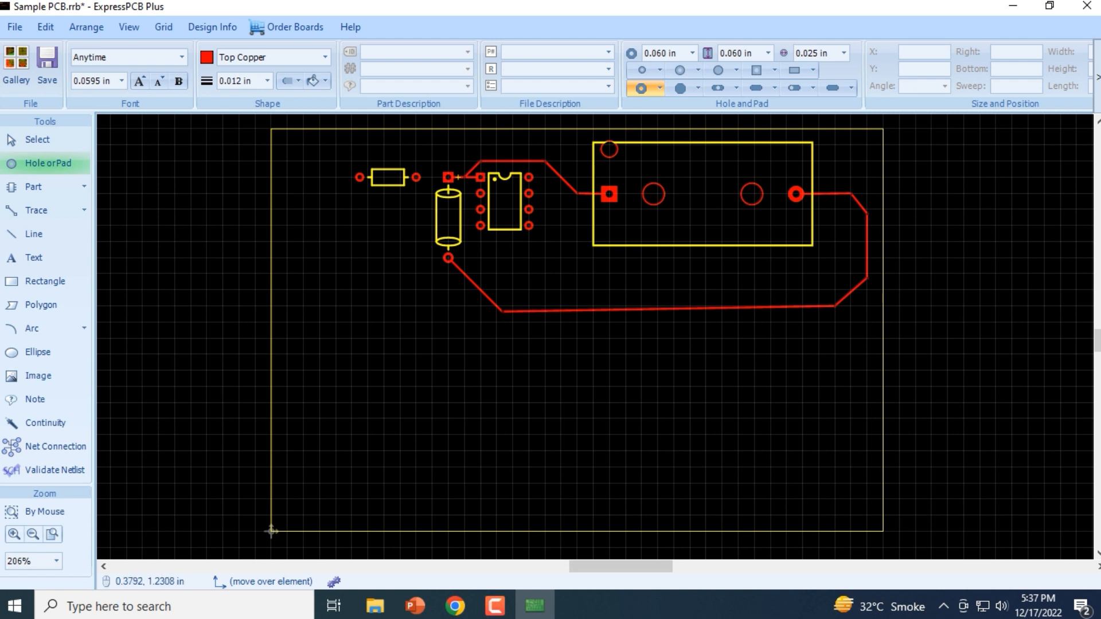
# Place a 0.060 in octagon pad with a 0.025 in hole at X 0.385, Y 1.225 in and inspect it up close
pyautogui.click(334, 334)
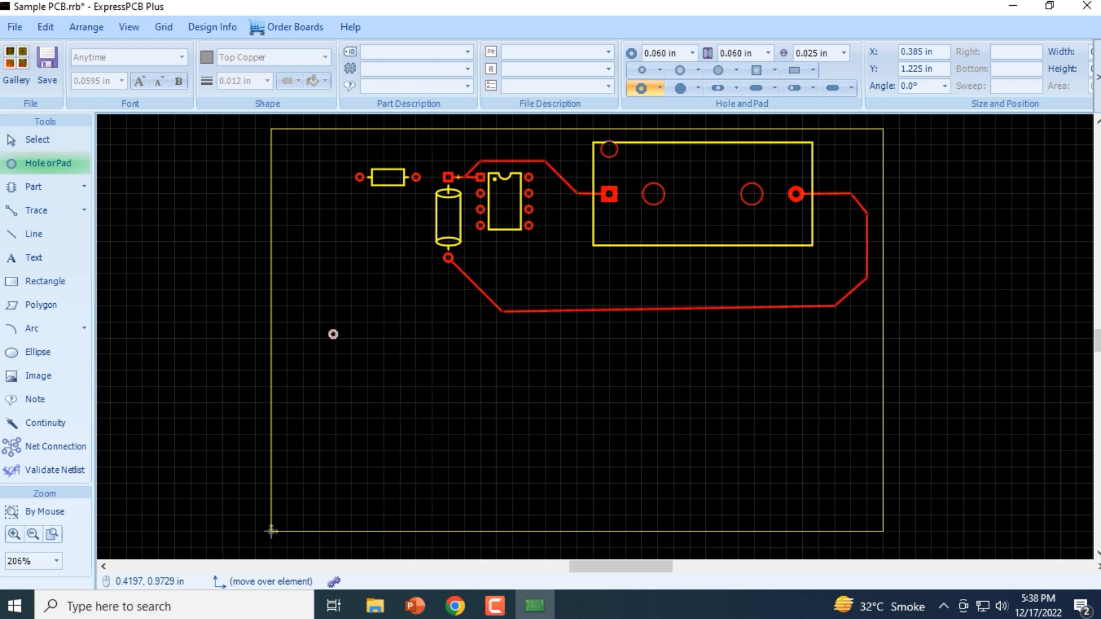
pyautogui.press('Escape')
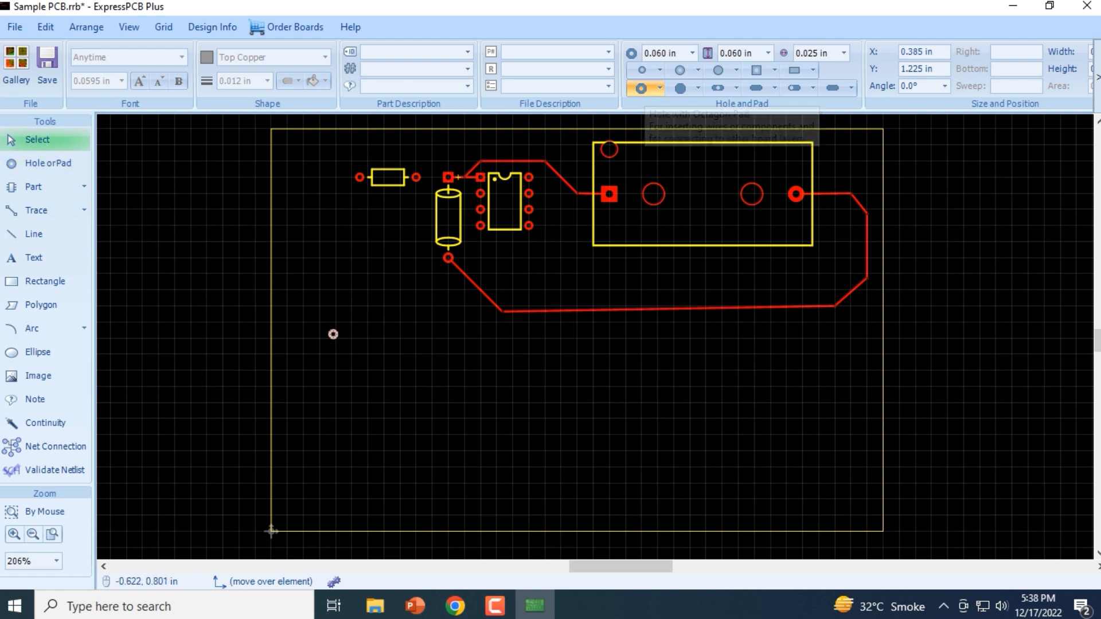
pyautogui.scroll(3, 332, 335)
pyautogui.scroll(5, 349, 333)
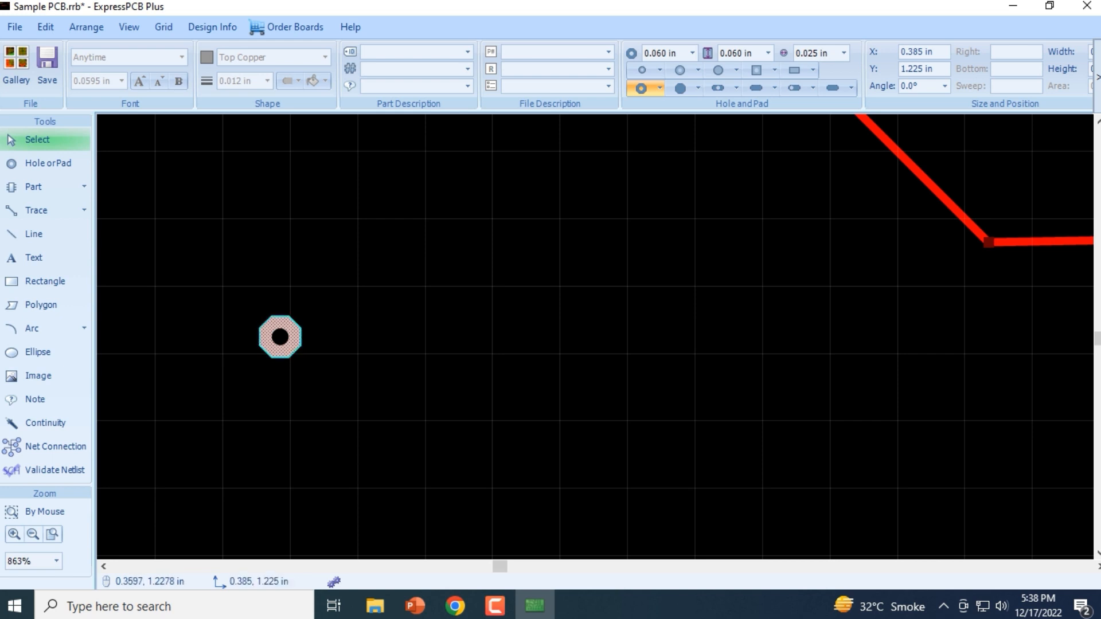
pyautogui.scroll(-6, 263, 336)
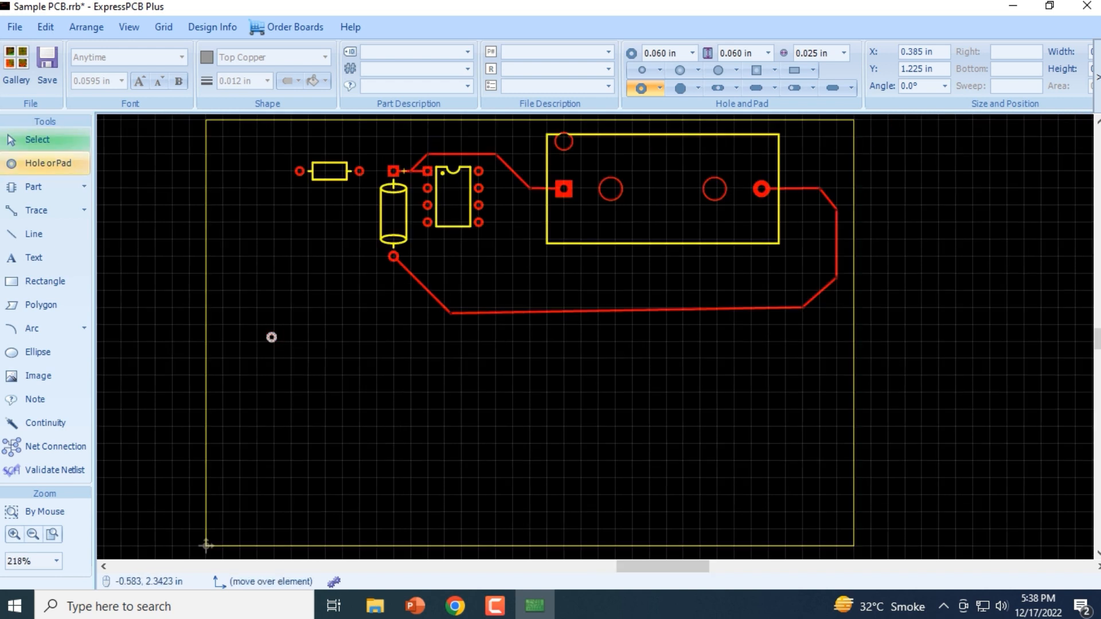
# Delete the octagon pad from the empty area of the board
pyautogui.click(48, 163)
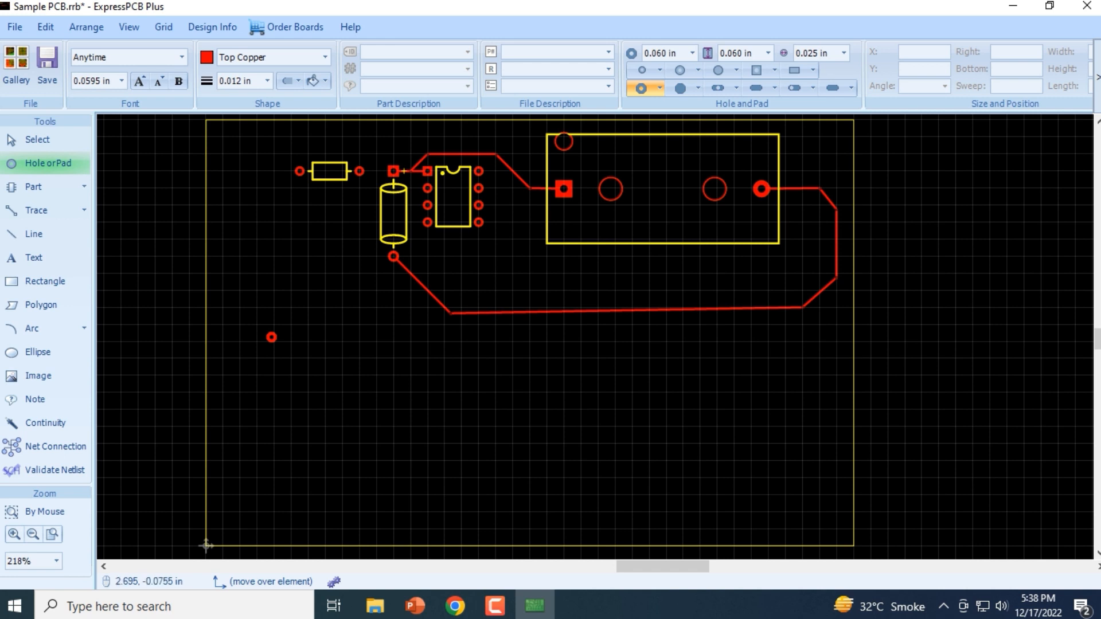
pyautogui.click(494, 605)
pyautogui.click(37, 139)
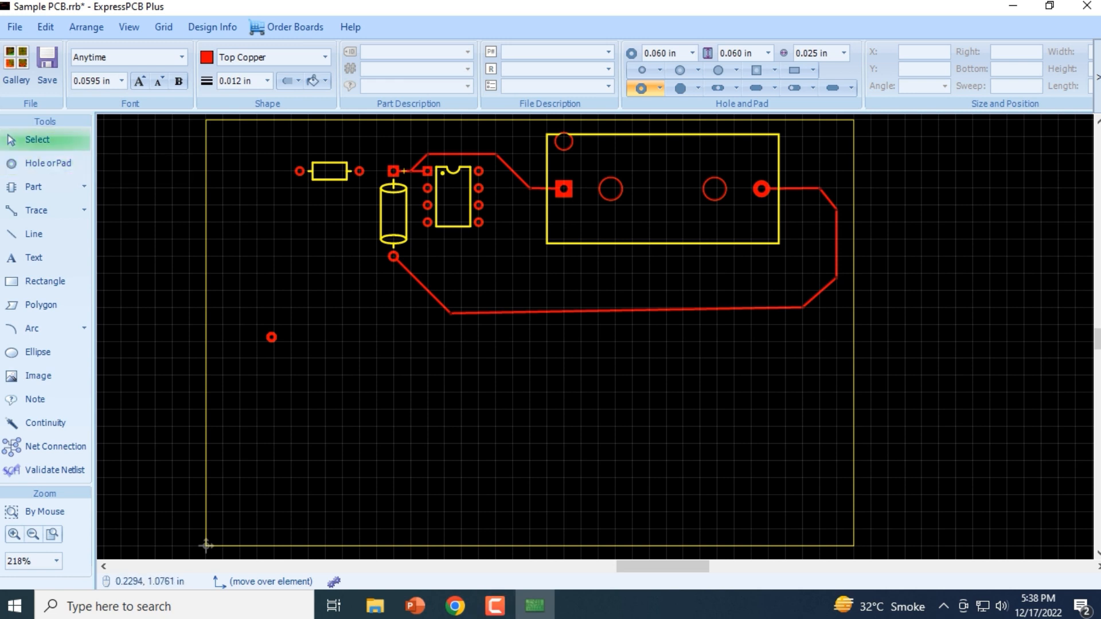
pyautogui.click(271, 337)
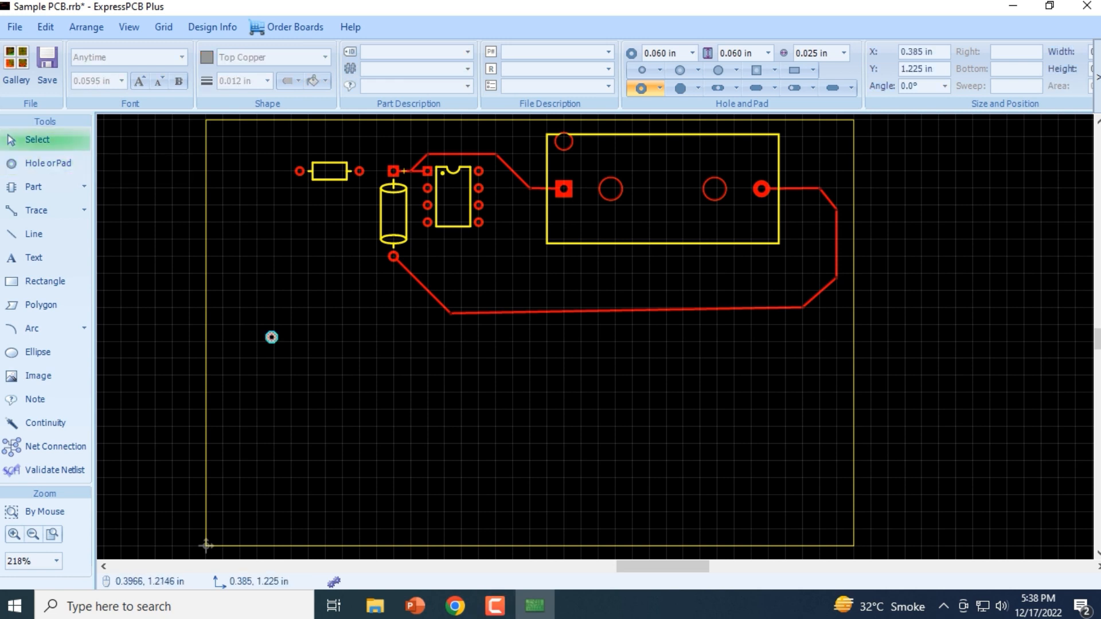
pyautogui.press('Delete')
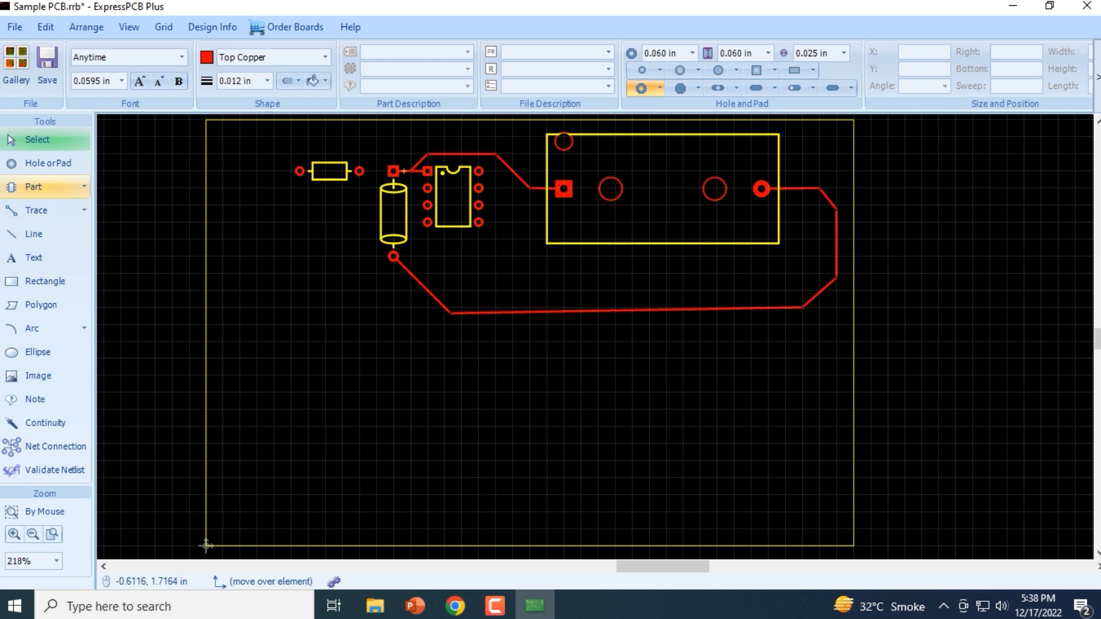
# Try to import ExpressPCB parts under the category Resistor, and cancel the selection of part files
pyautogui.click(36, 187)
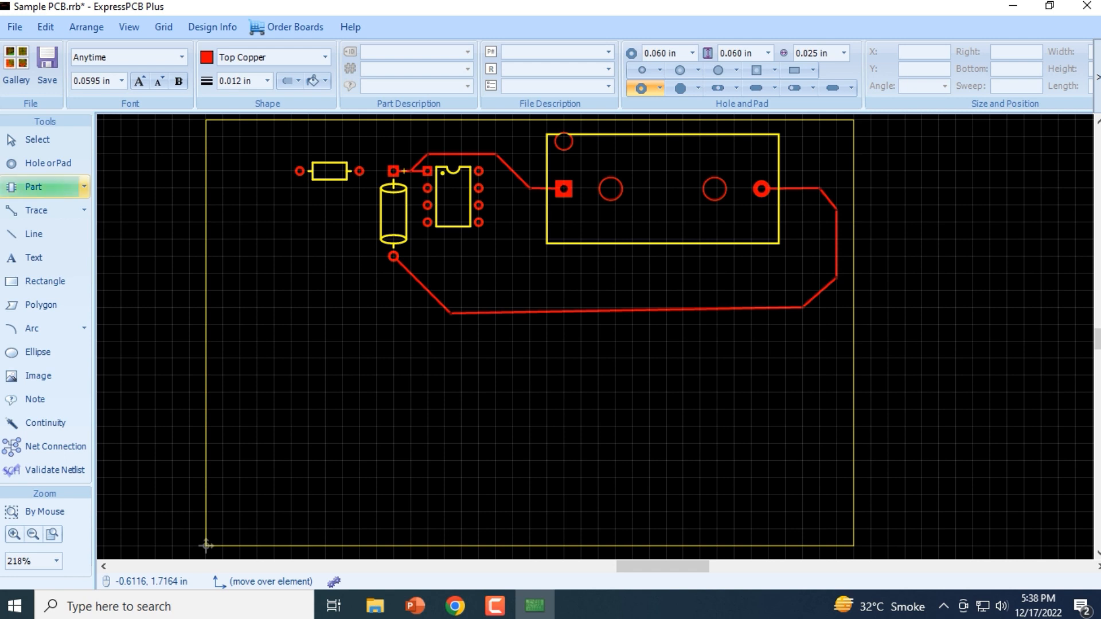
pyautogui.click(83, 186)
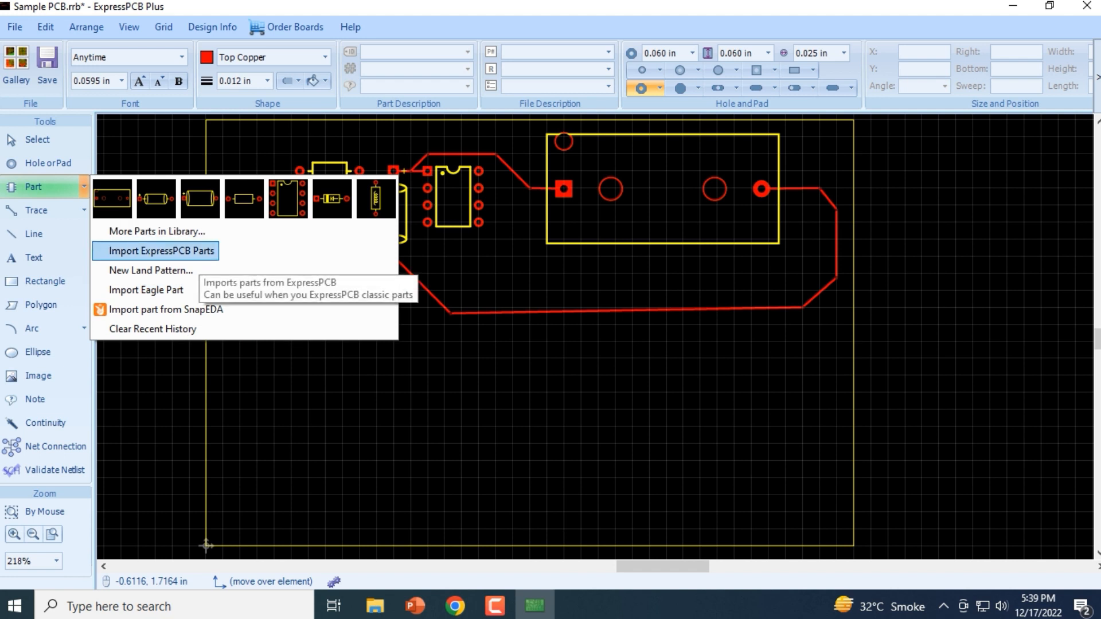
pyautogui.click(161, 251)
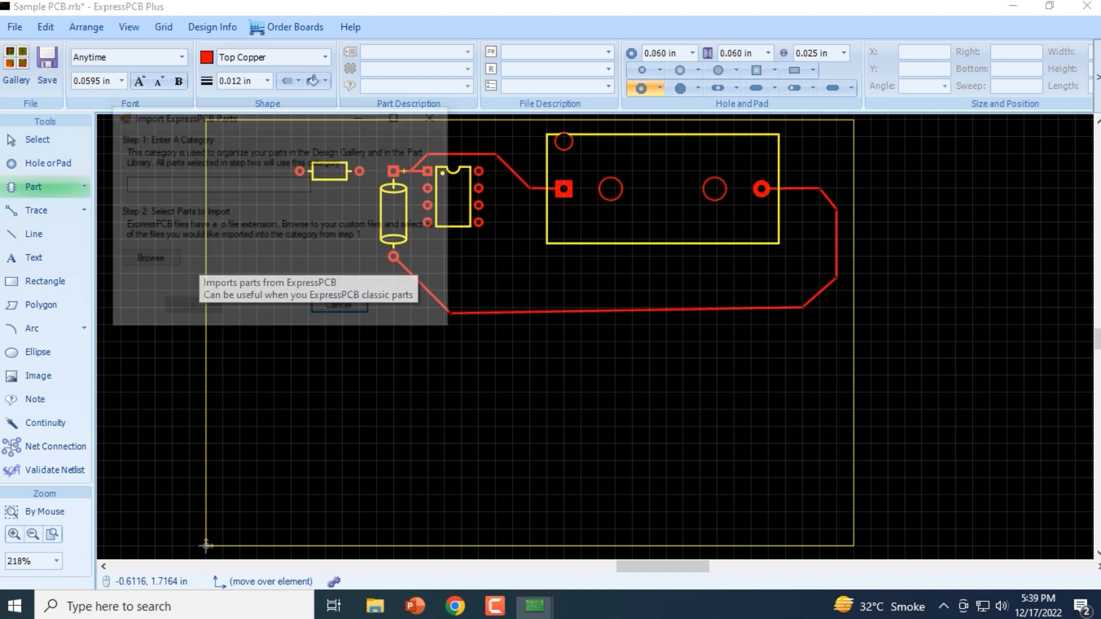
pyautogui.click(172, 184)
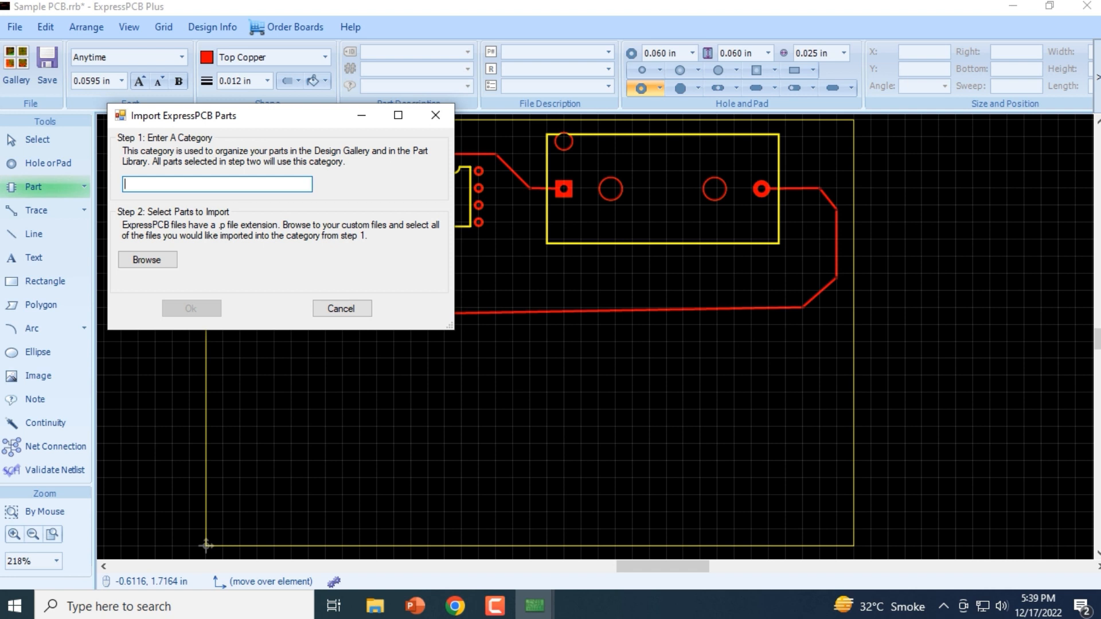
pyautogui.write('Resistor')
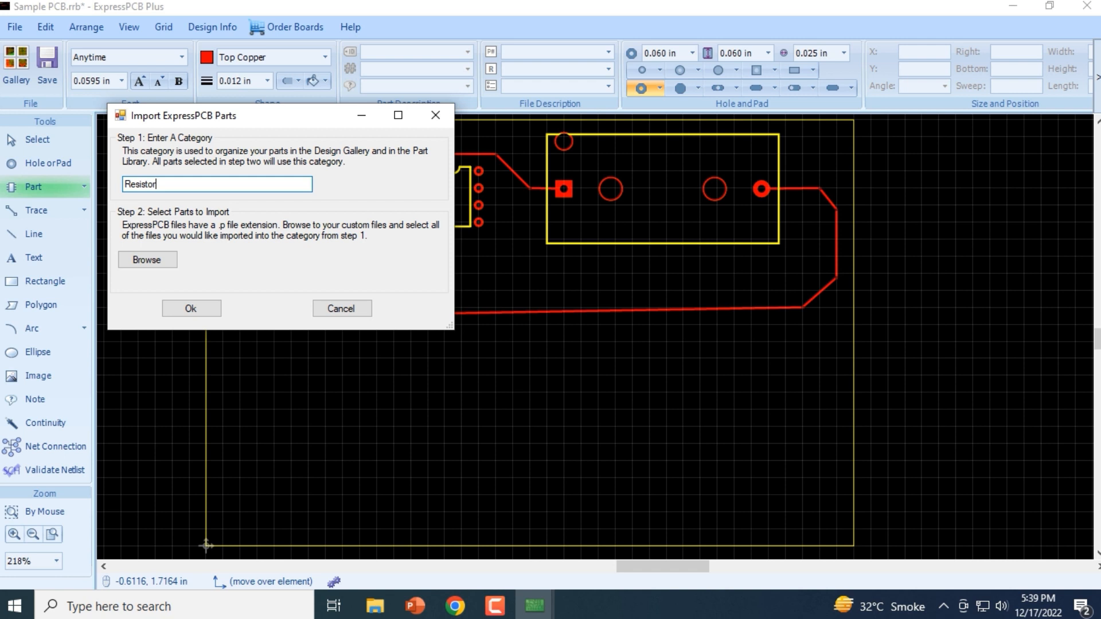
pyautogui.click(191, 309)
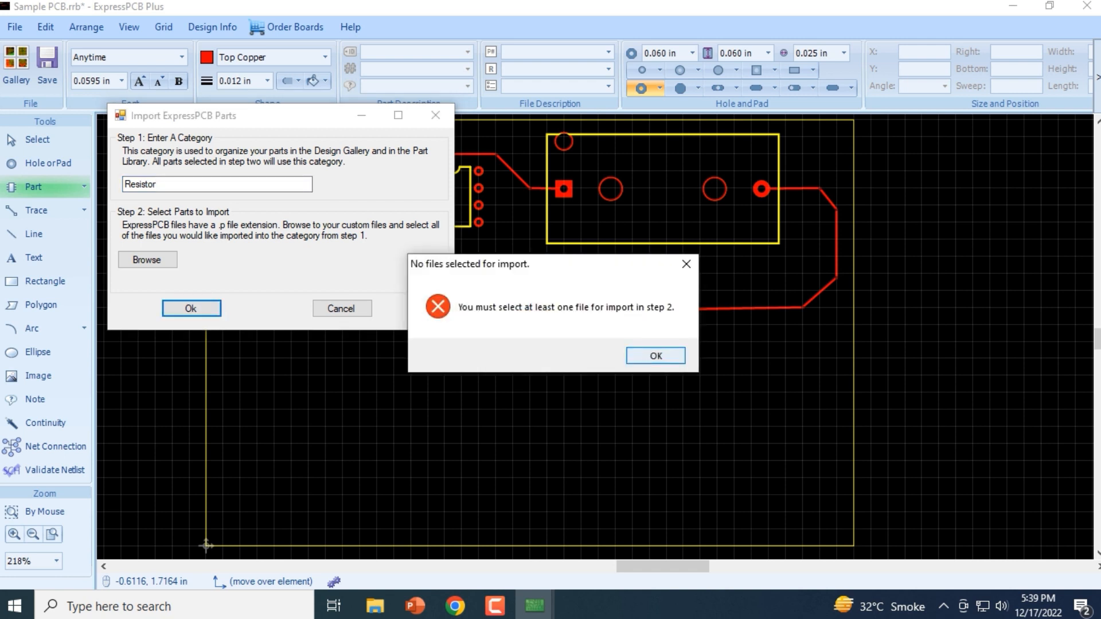
pyautogui.press('Return')
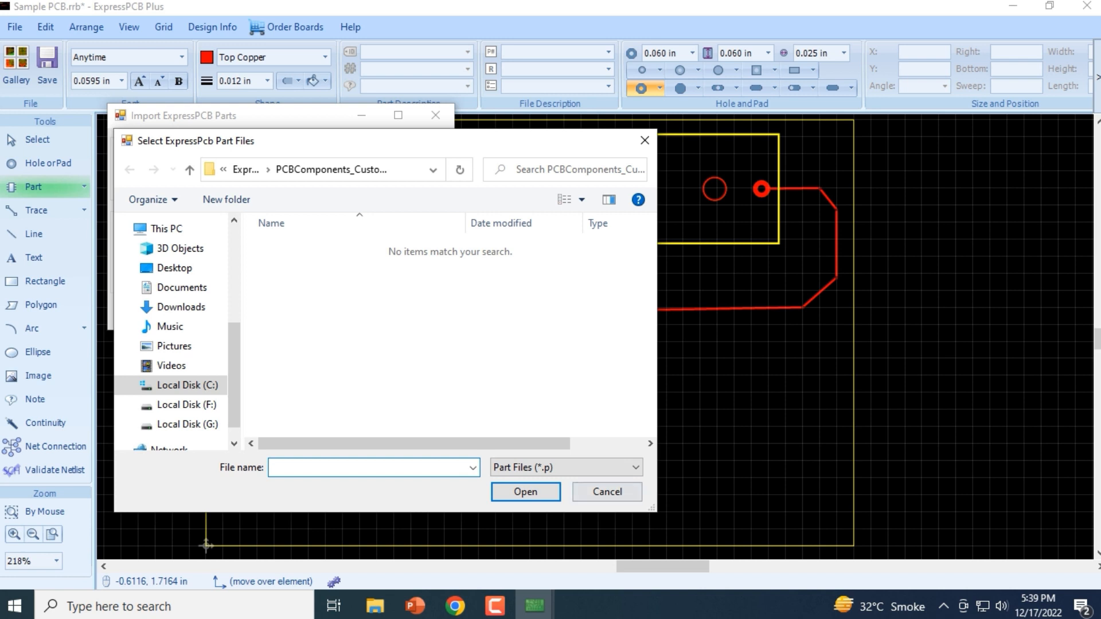
pyautogui.click(608, 491)
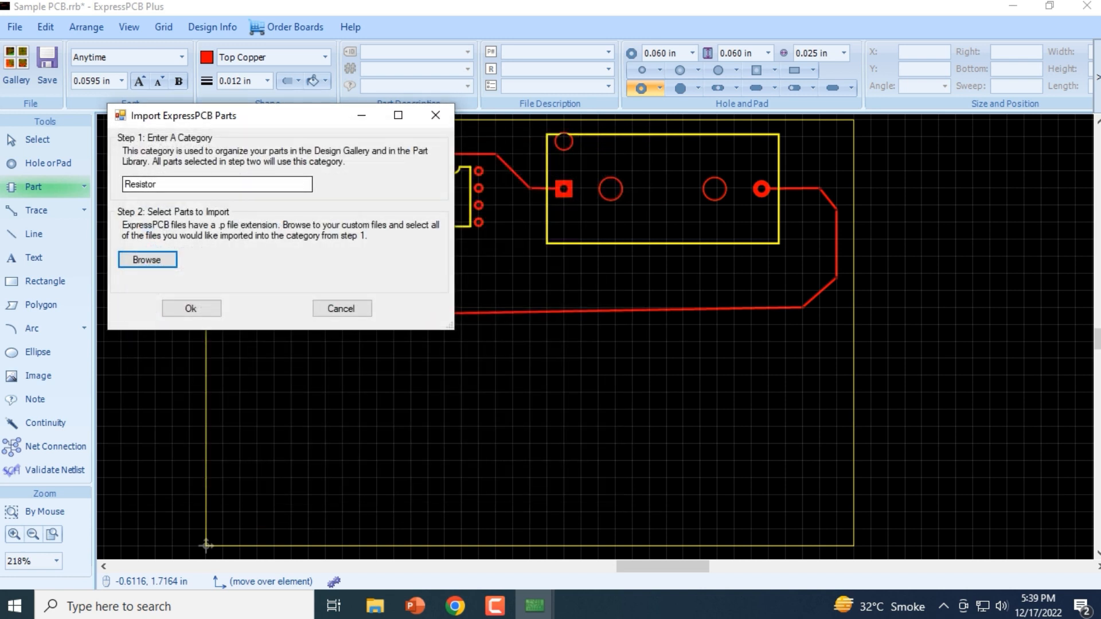
pyautogui.click(190, 306)
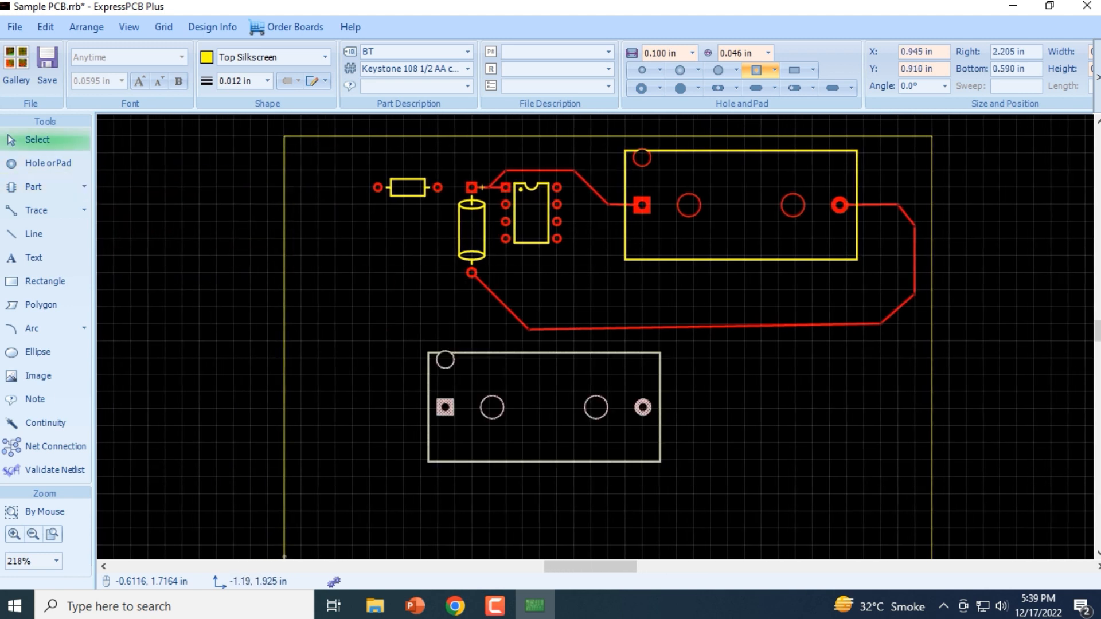
# Place a second Keystone 108 1/2 AA cell holder below the circuit and delete it
pyautogui.click(404, 355)
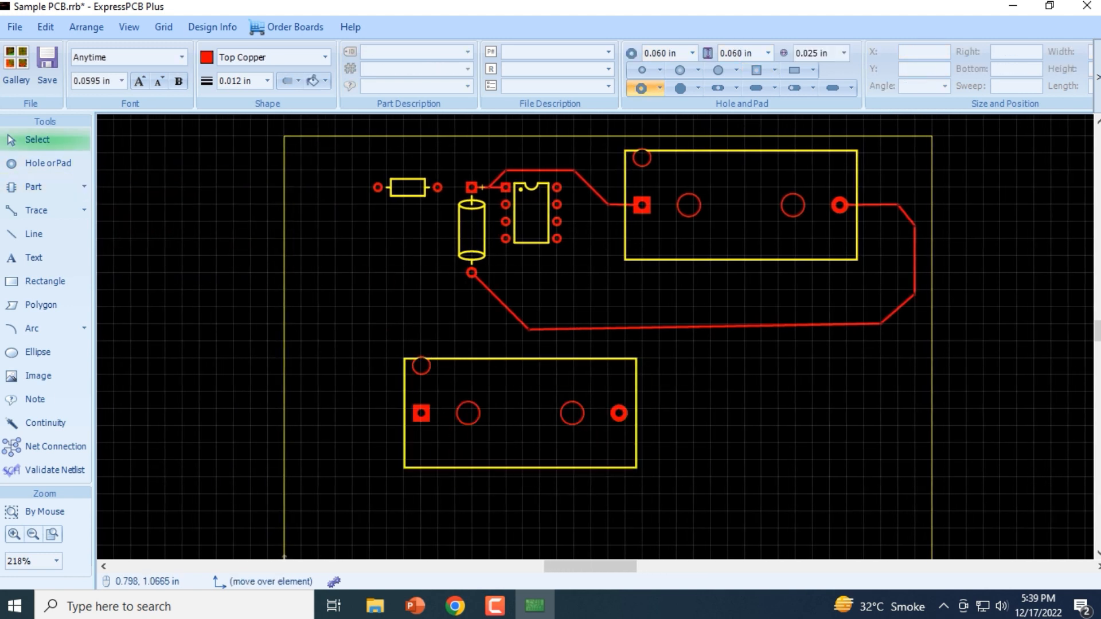
pyautogui.click(447, 359)
pyautogui.press('Delete')
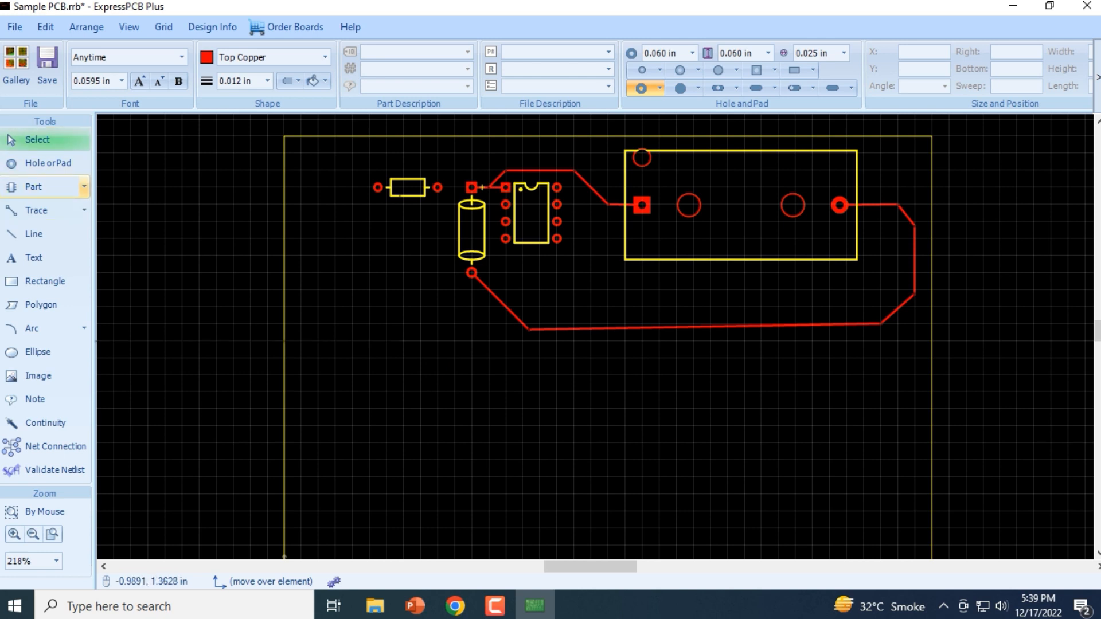
# Open the full parts library and look through the parts of all categories
pyautogui.click(84, 187)
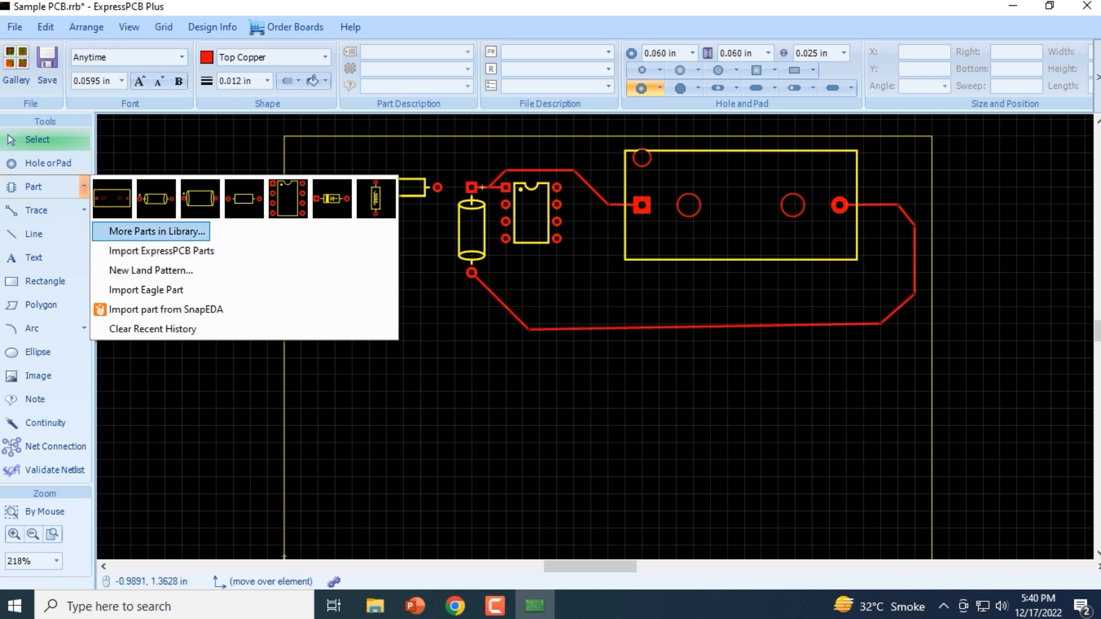
pyautogui.click(172, 232)
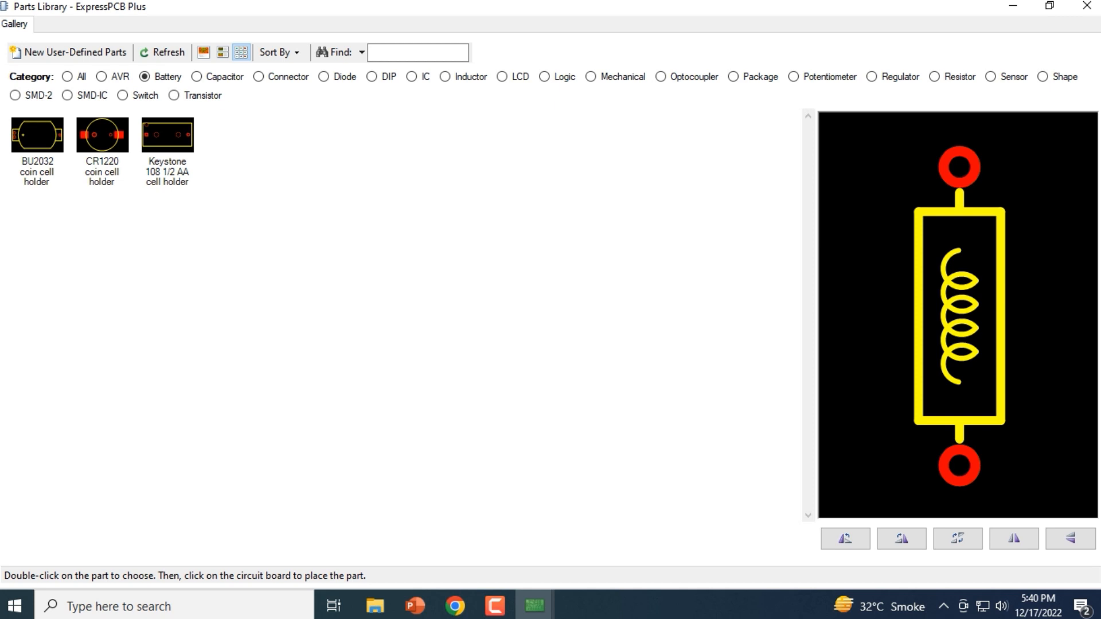
pyautogui.click(67, 76)
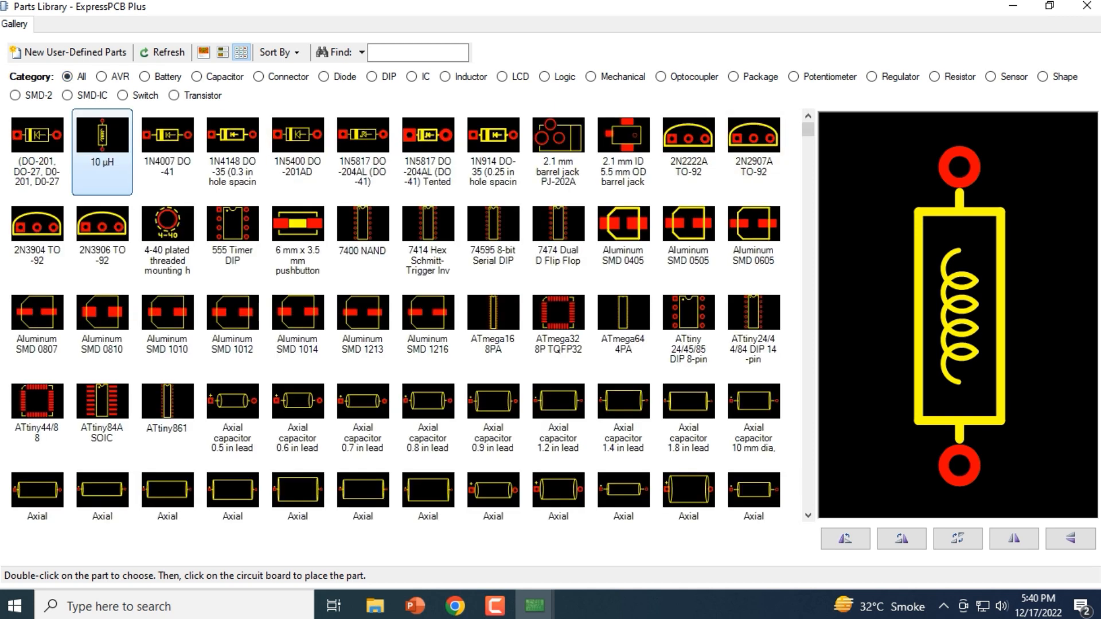
pyautogui.scroll(-15, 413, 314)
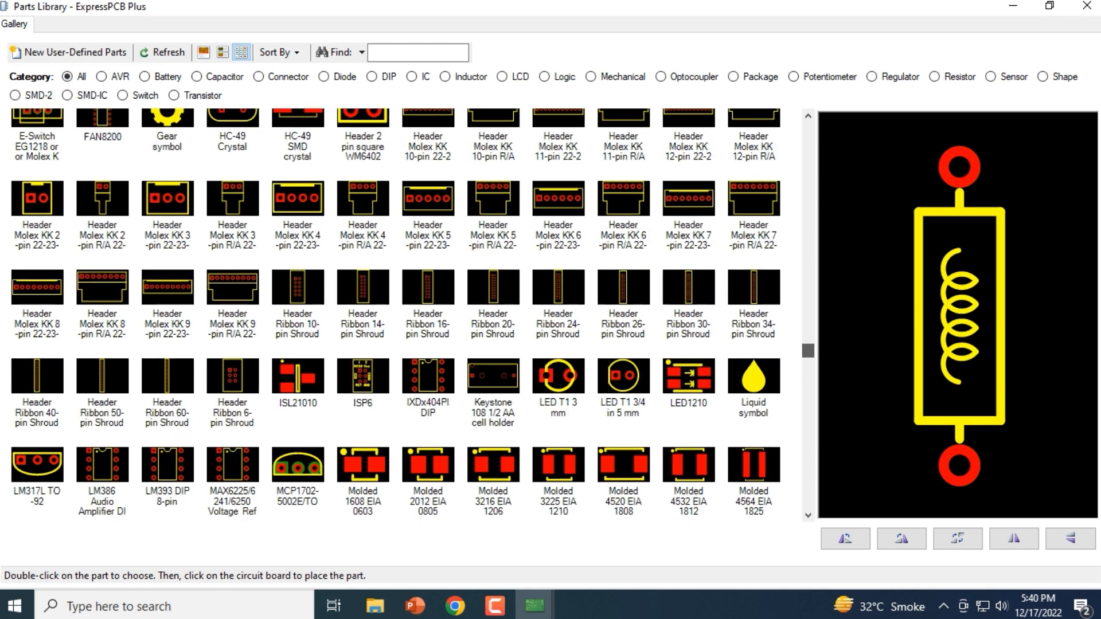
pyautogui.scroll(-8, 412, 314)
pyautogui.scroll(9, 412, 314)
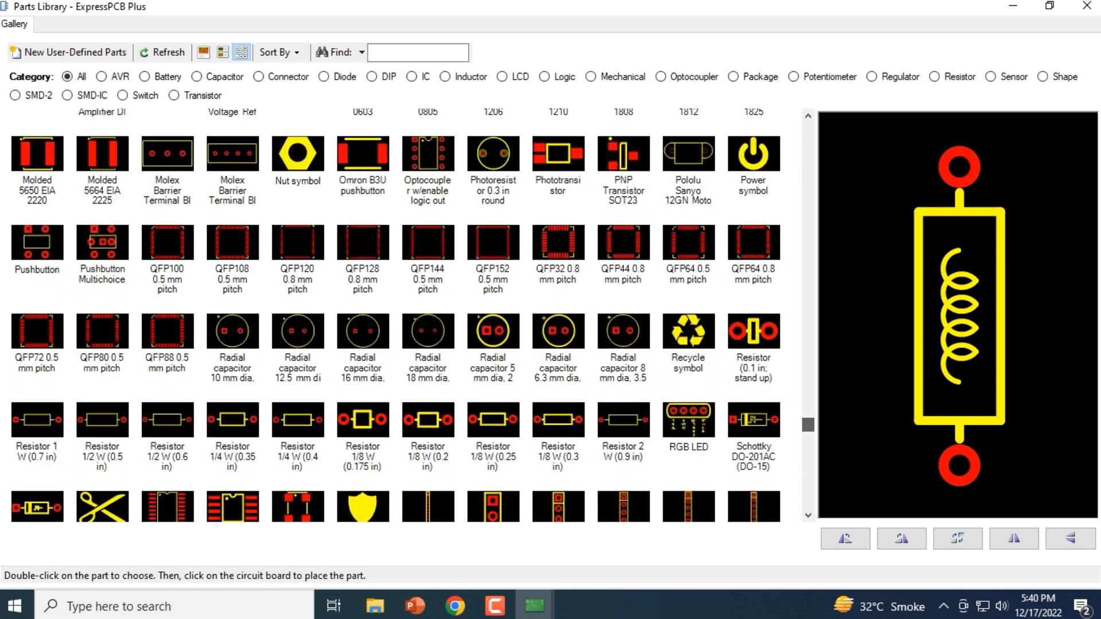
pyautogui.scroll(10, 413, 314)
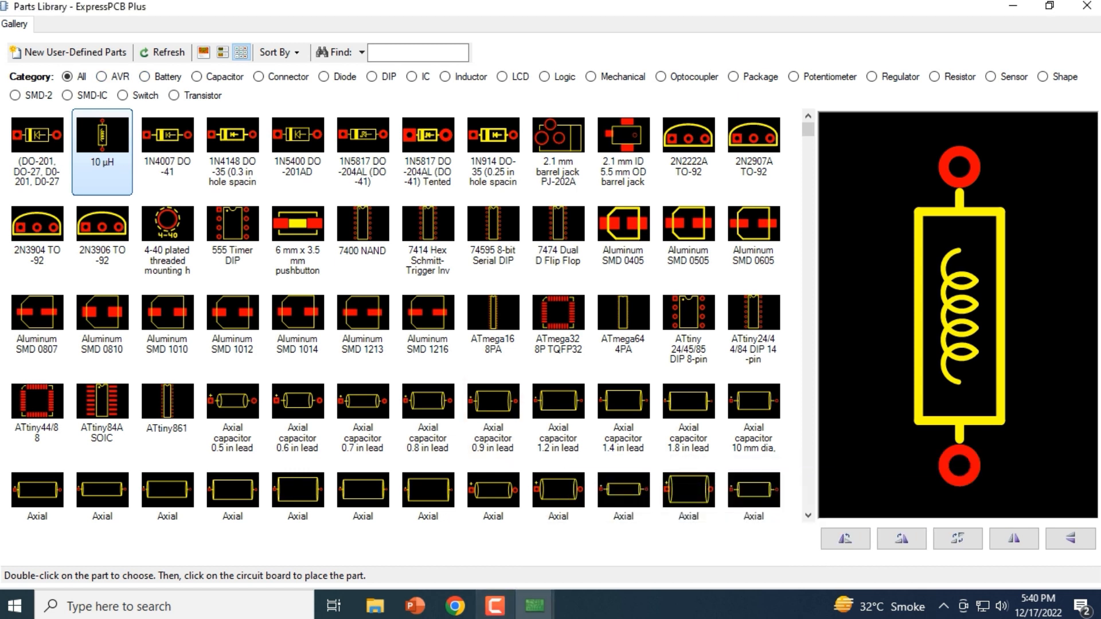
# Look through the AVR, Battery and Capacitor categories of the parts library
pyautogui.click(101, 77)
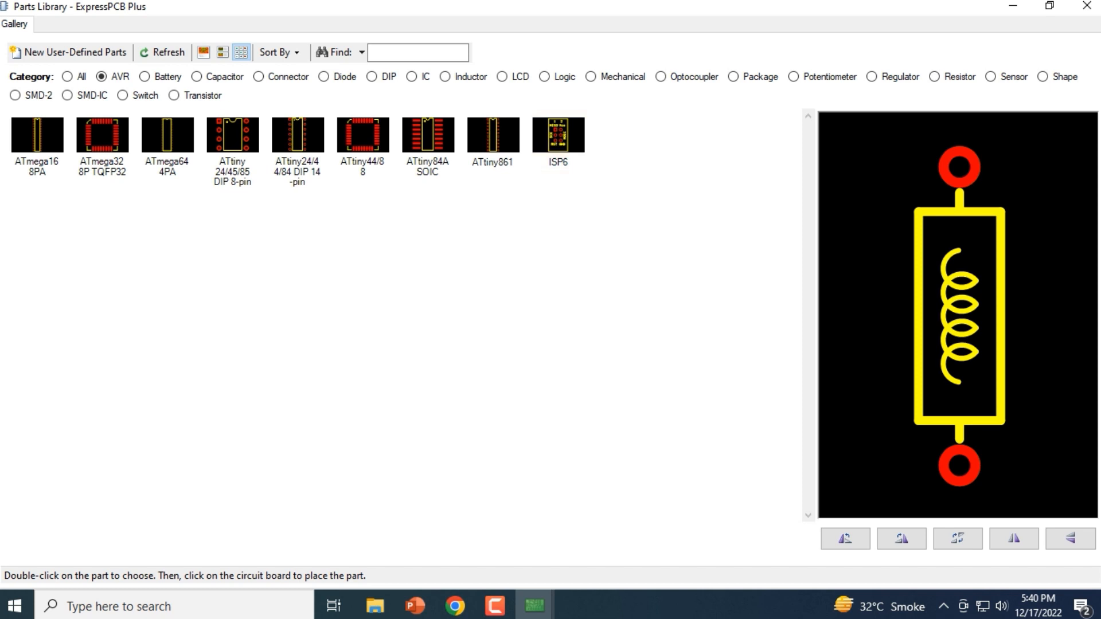
pyautogui.click(145, 76)
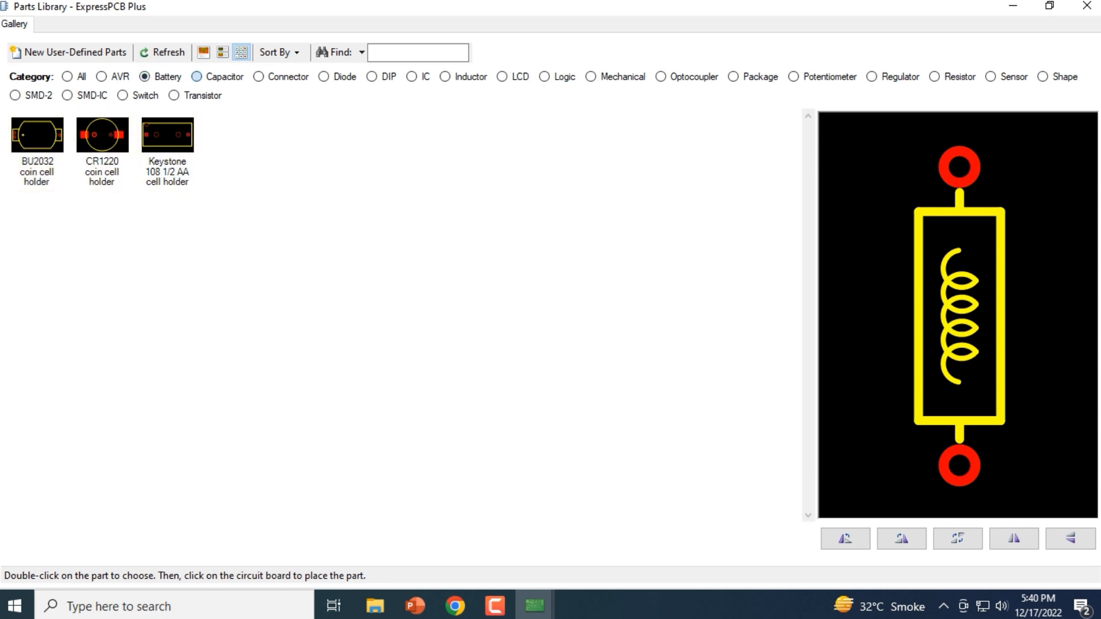
pyautogui.click(196, 76)
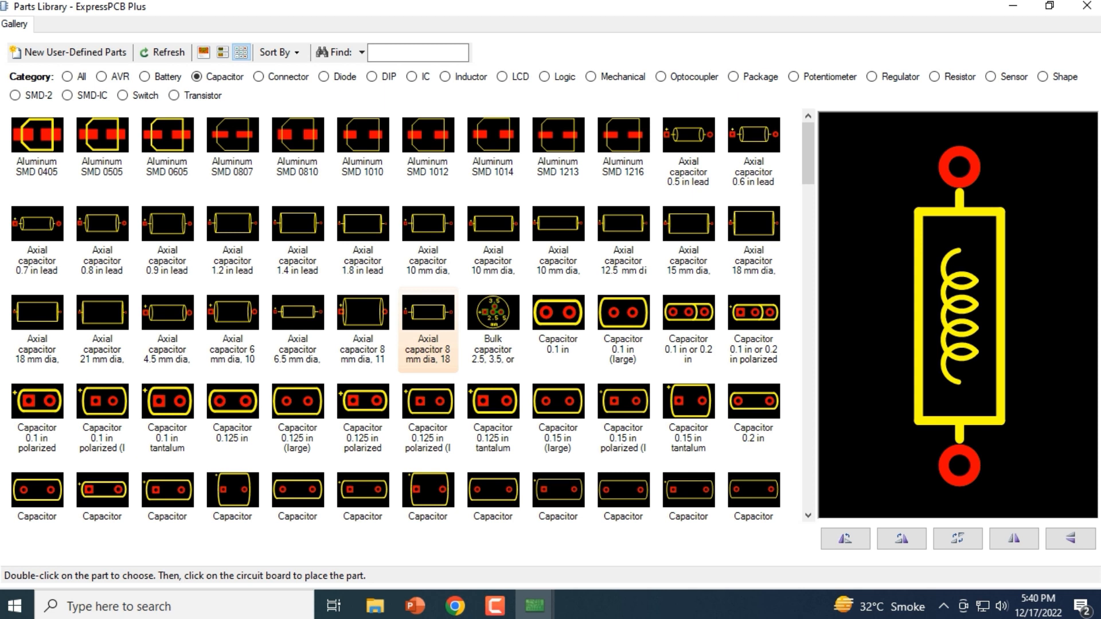
pyautogui.scroll(-3, 428, 356)
pyautogui.scroll(1, 428, 361)
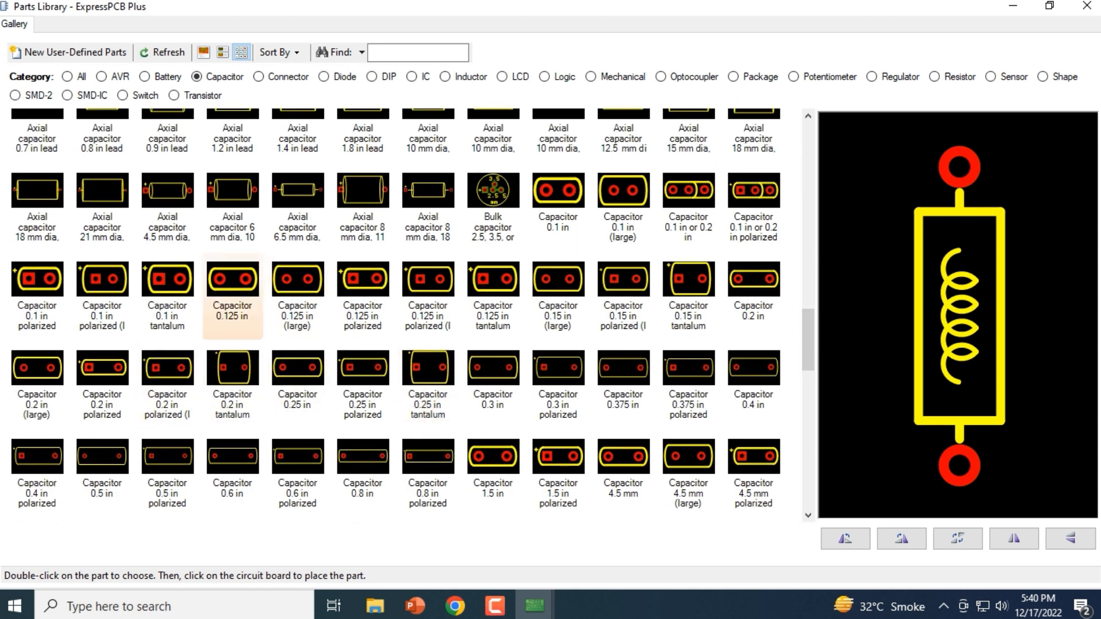
pyautogui.scroll(-3, 297, 390)
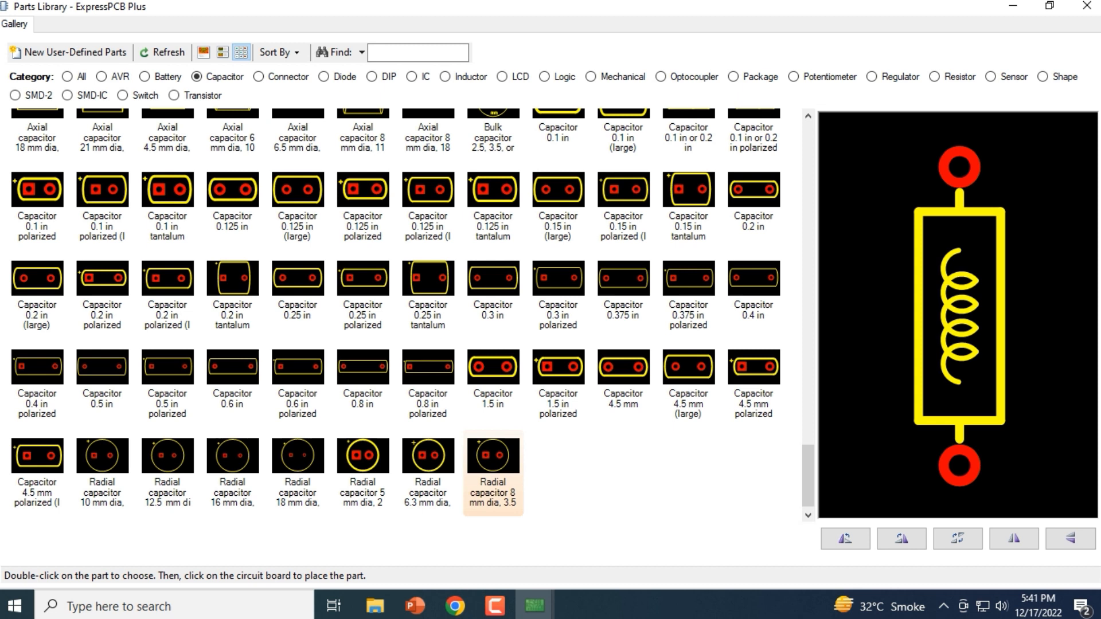
pyautogui.scroll(4, 379, 459)
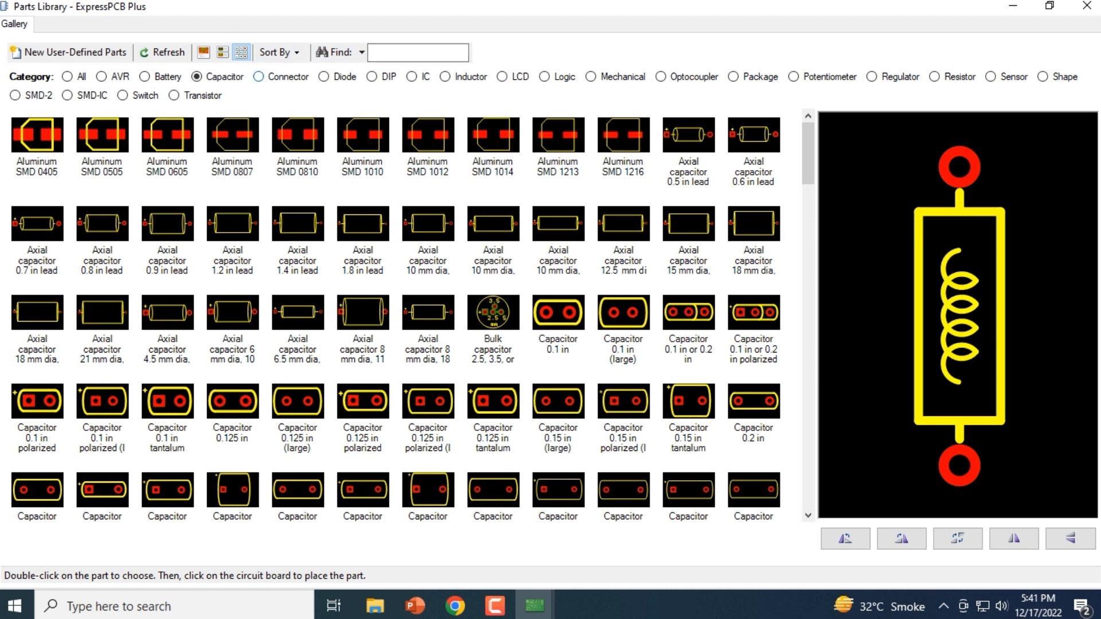
# Look through the Connector, Diode and DIP categories and preview the DIP 48-pin part
pyautogui.click(258, 76)
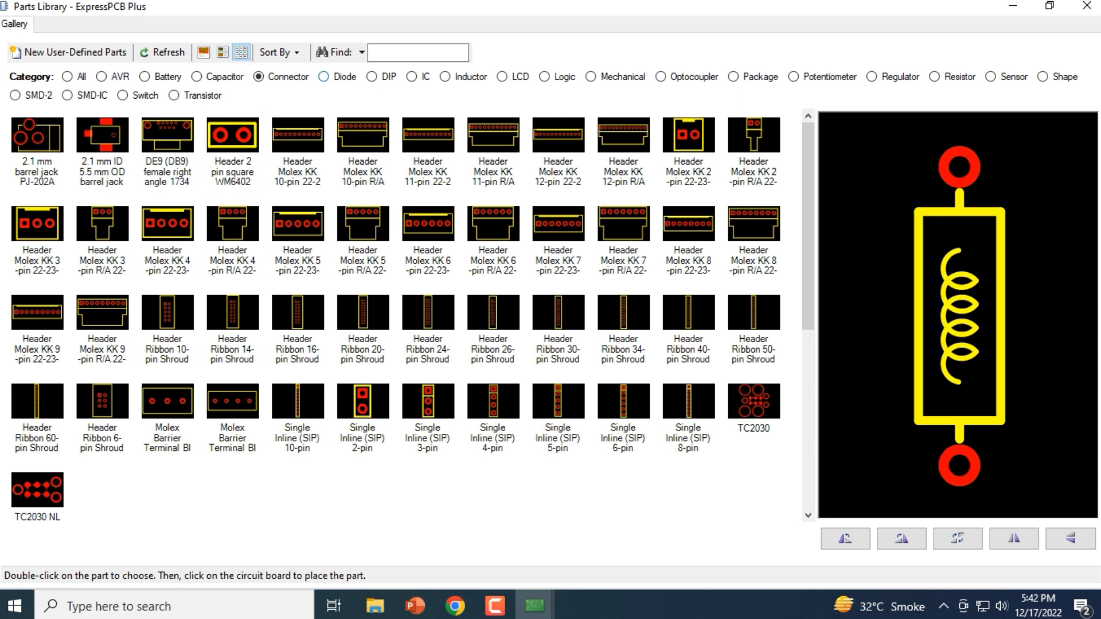
pyautogui.click(323, 77)
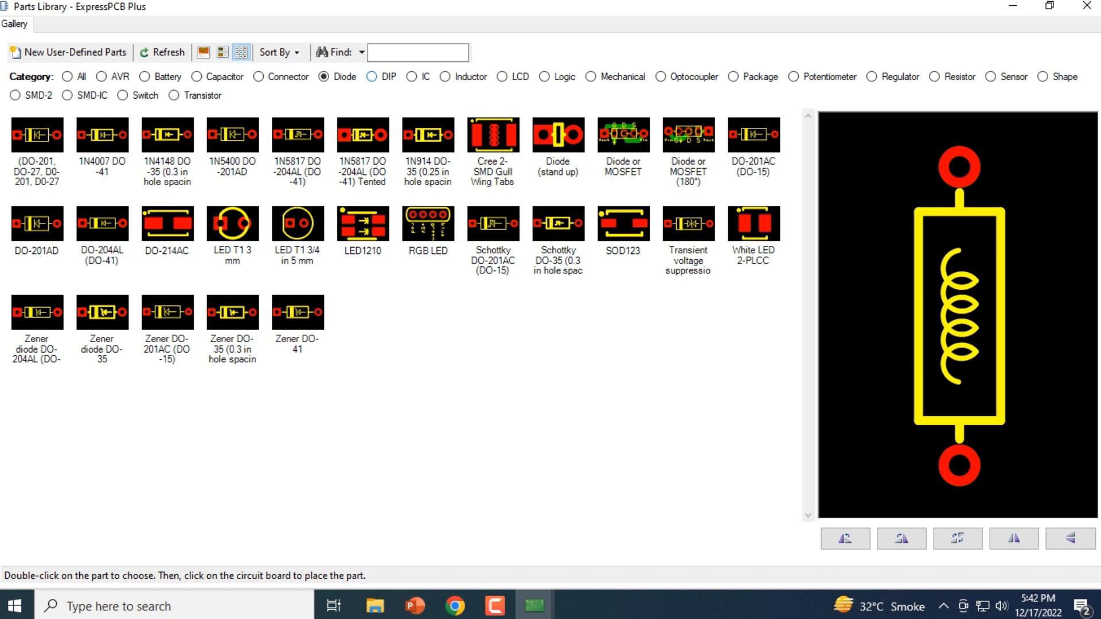
pyautogui.click(372, 77)
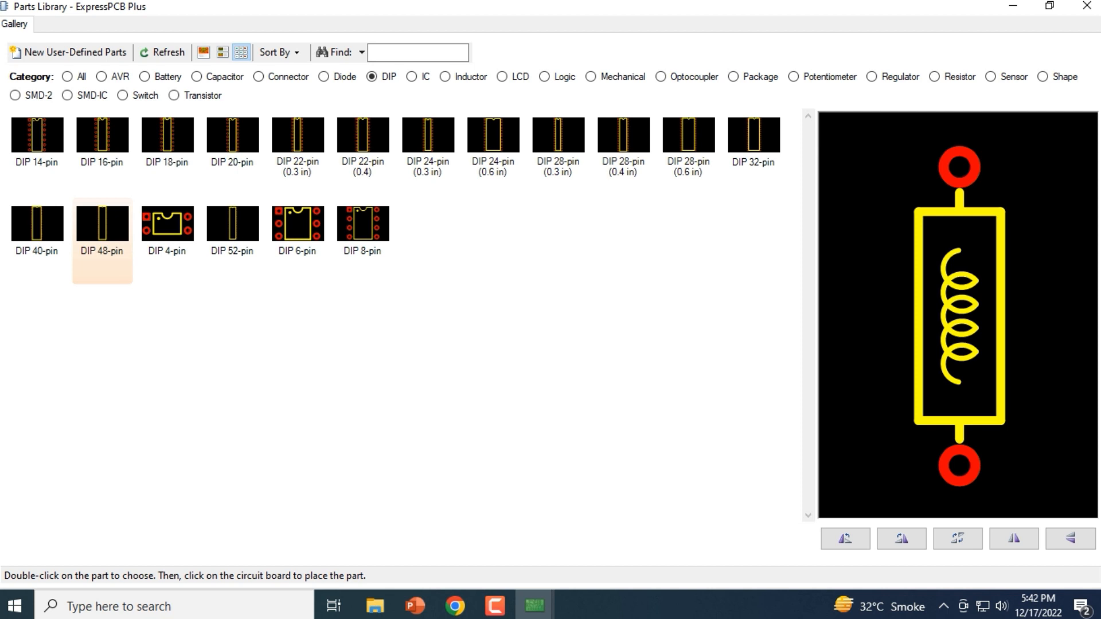
pyautogui.click(102, 235)
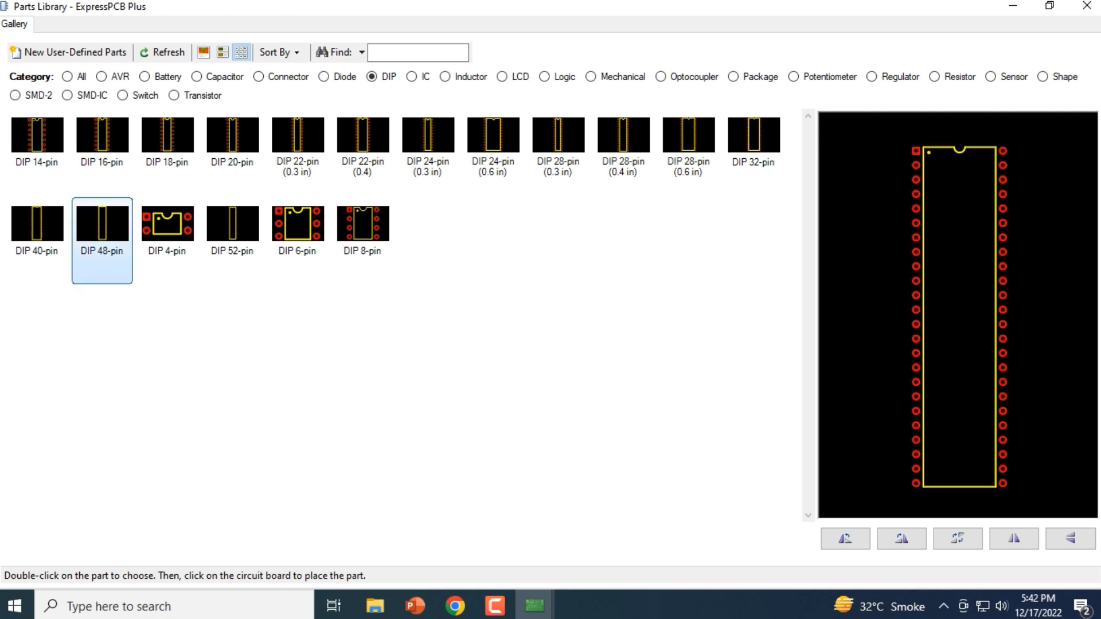
# Place the DIP 48-pin part on the board near its left edge, at about X 0.245 in, Y 2.030 in
pyautogui.doubleClick(102, 232)
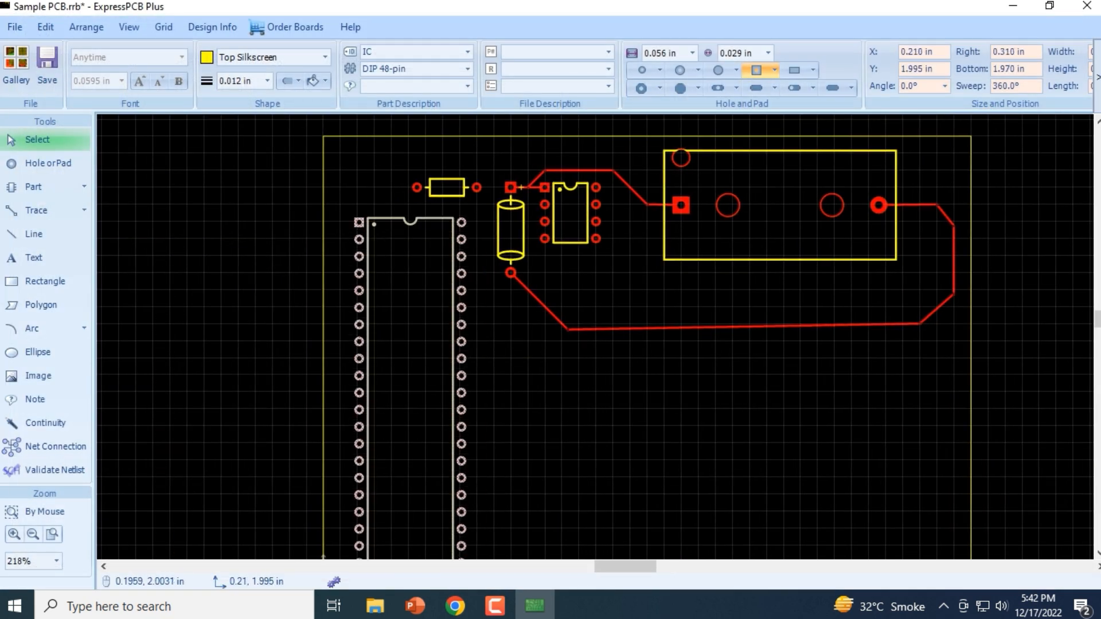
pyautogui.click(364, 216)
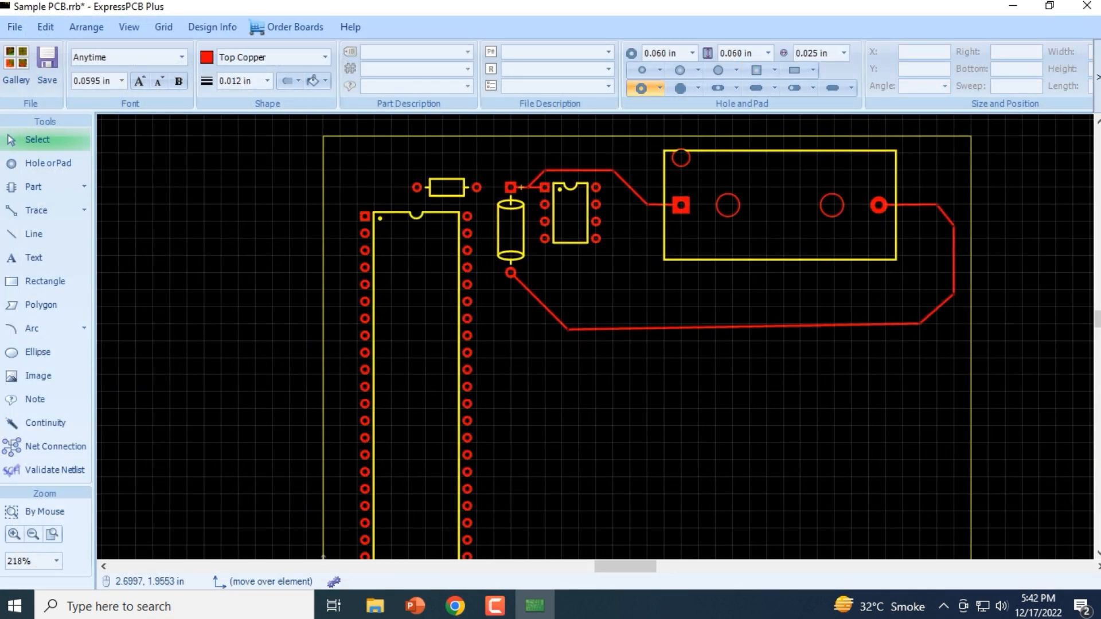
pyautogui.scroll(-2, 323, 539)
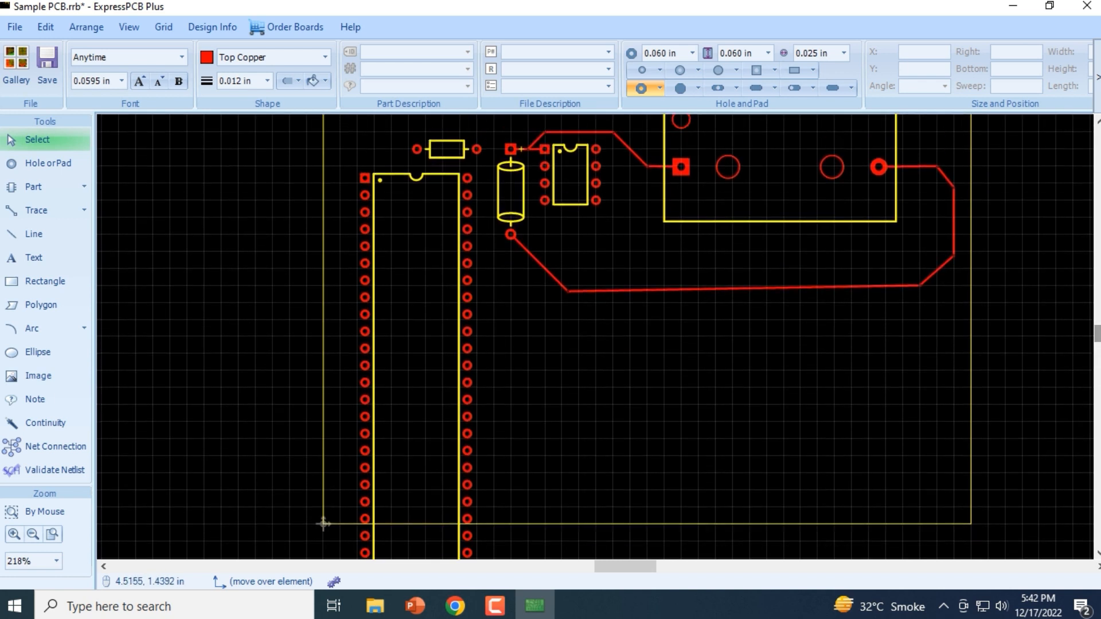
# Examine the available actions for the placed DIP 48-pin part and the remaining position, layer and arrange tools
pyautogui.click(406, 179)
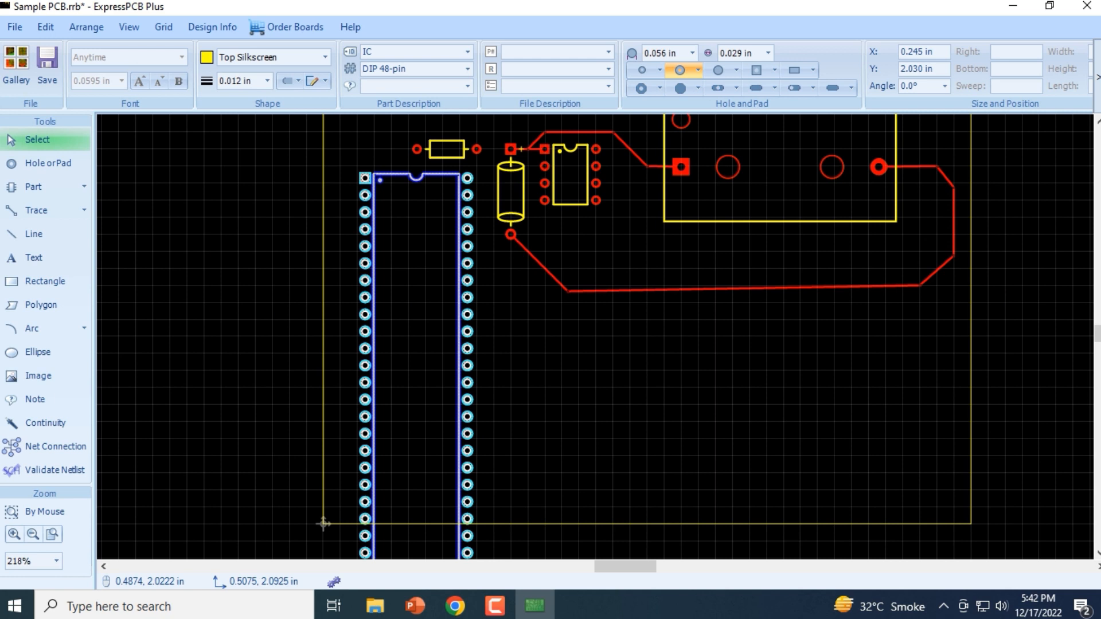
pyautogui.rightClick(407, 179)
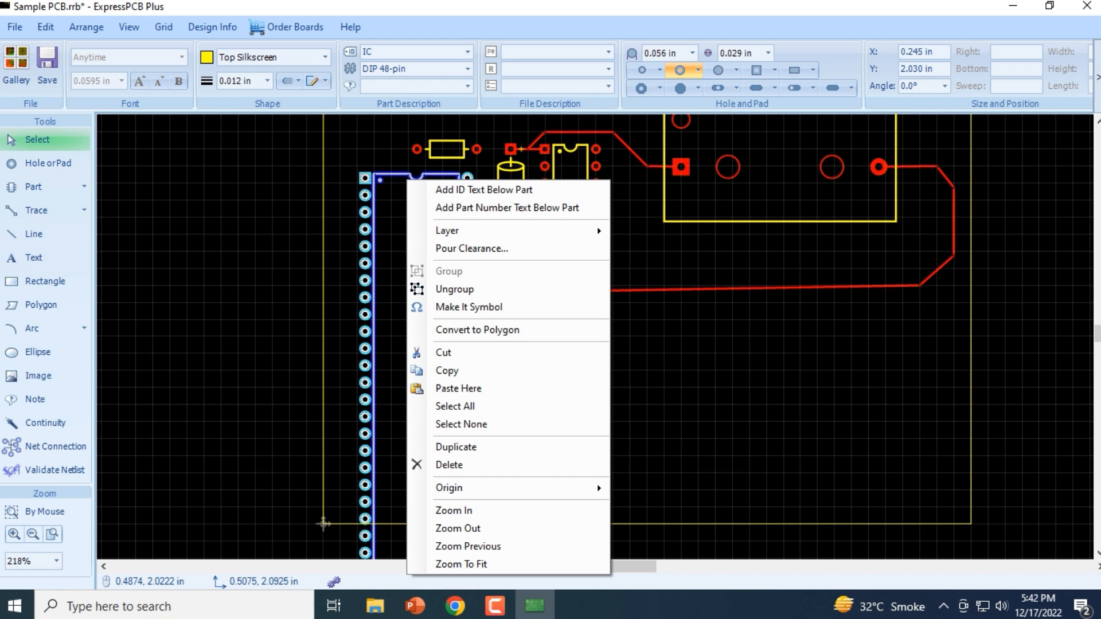
pyautogui.click(465, 287)
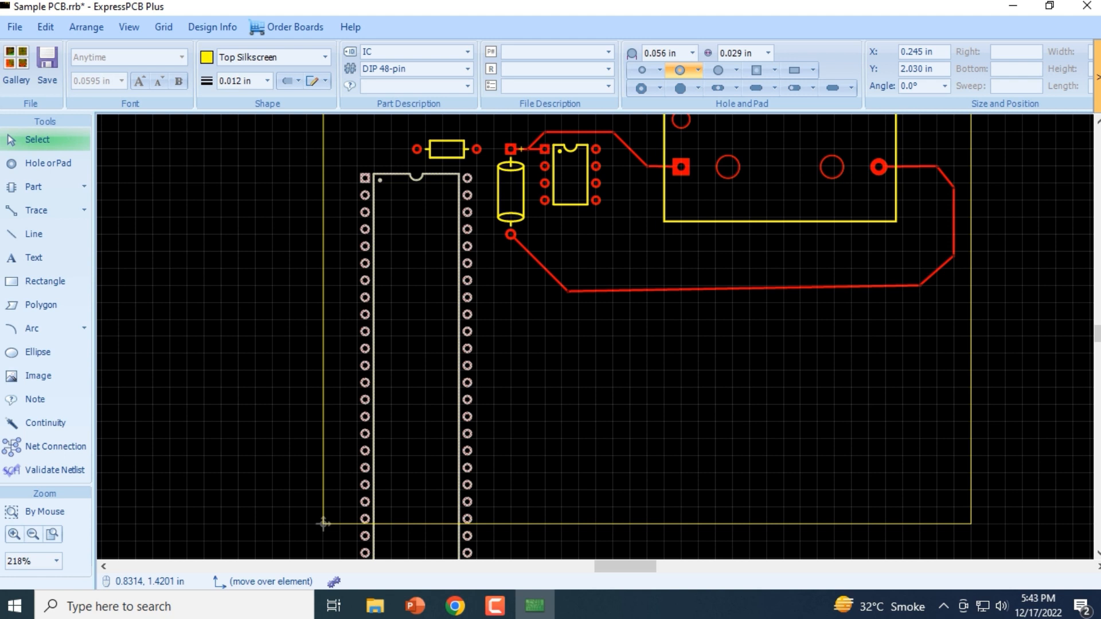
pyautogui.click(1097, 77)
pyautogui.click(1097, 77)
pyautogui.click(1097, 78)
pyautogui.click(1097, 77)
pyautogui.click(1097, 77)
pyautogui.click(1097, 78)
pyautogui.click(1097, 78)
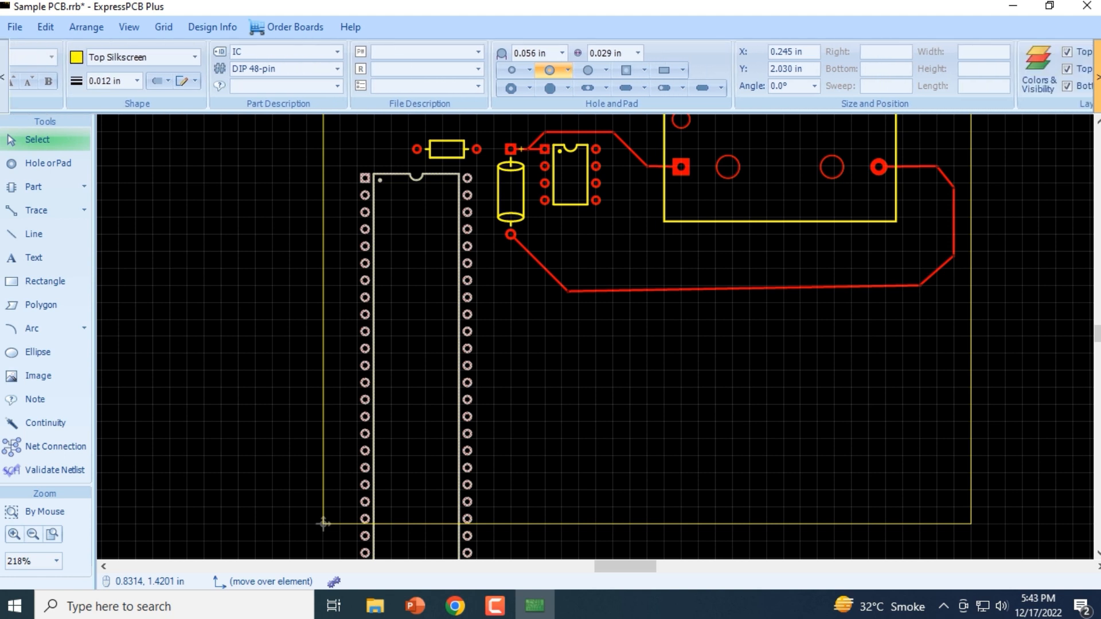
pyautogui.click(1097, 77)
pyautogui.click(1097, 78)
pyautogui.click(1097, 77)
pyautogui.click(1097, 77)
pyautogui.click(1097, 78)
pyautogui.click(1097, 78)
pyautogui.click(1097, 77)
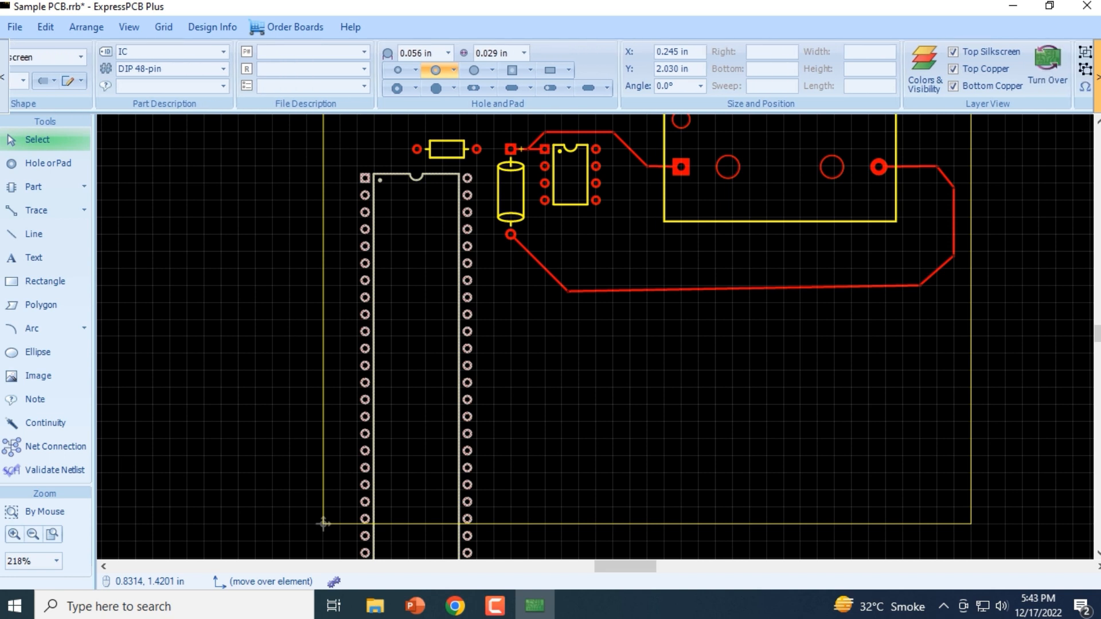
pyautogui.click(1097, 77)
pyautogui.click(1097, 78)
pyautogui.click(1097, 77)
pyautogui.click(1097, 78)
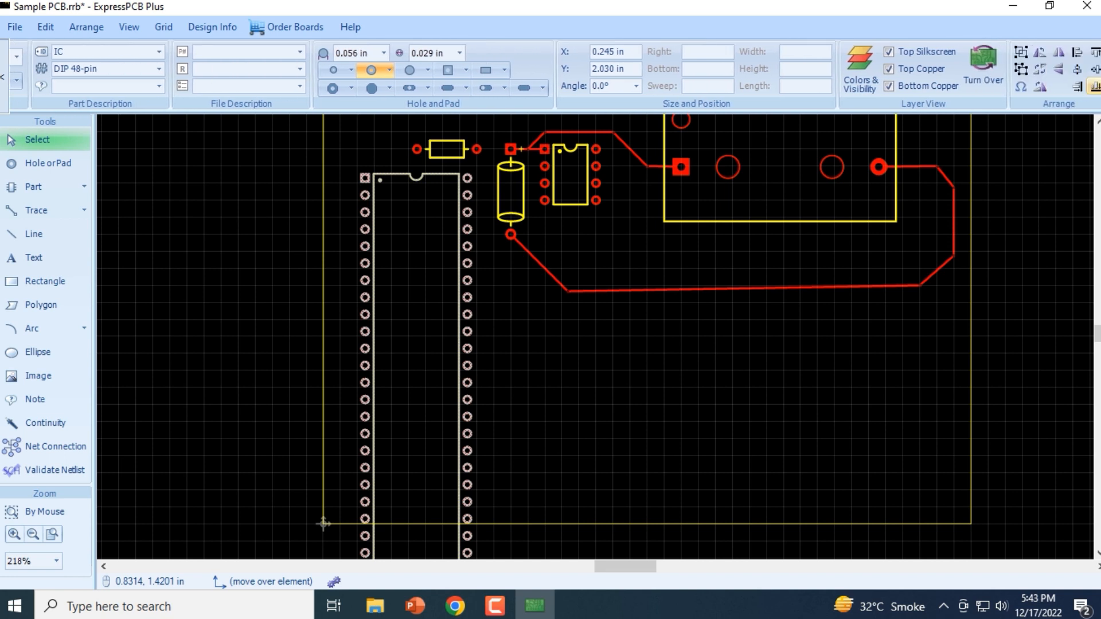
# Rotate the DIP 48-pin part left by 90° and move it below the circuit to about X 0.615 in, Y 0.535 in
pyautogui.click(129, 27)
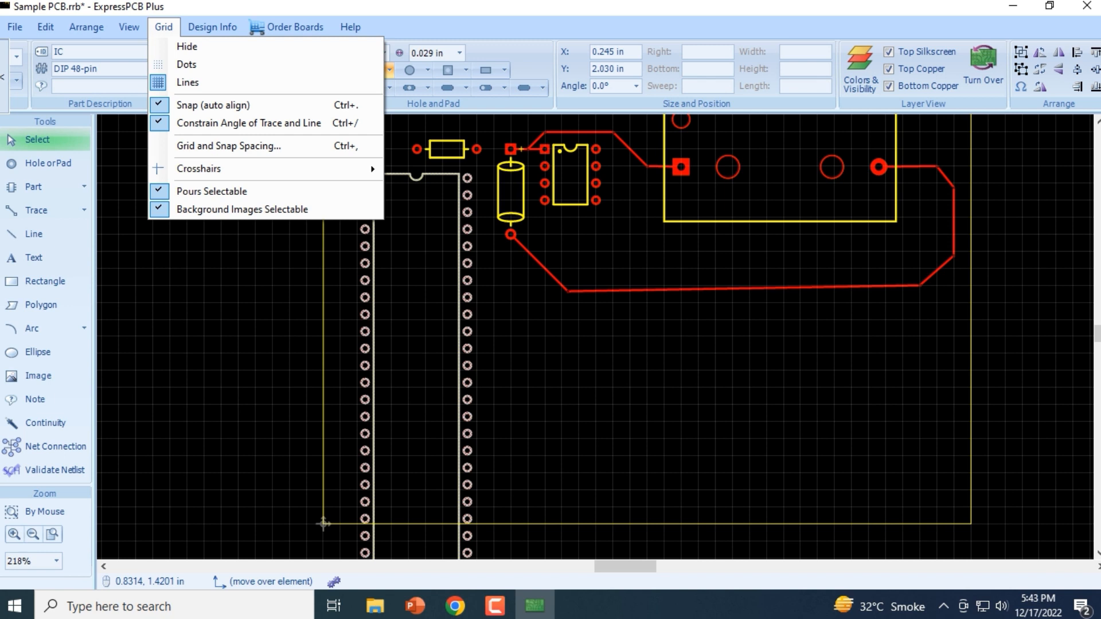
pyautogui.click(86, 27)
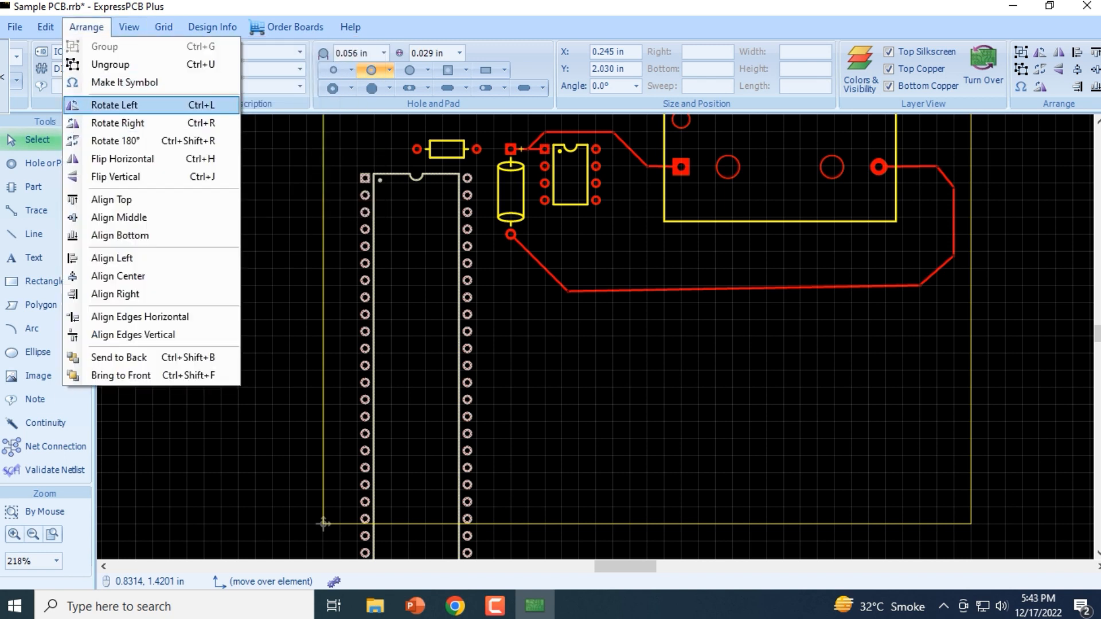
pyautogui.click(114, 105)
pyautogui.moveTo(365, 326); pyautogui.dragTo(572, 336)
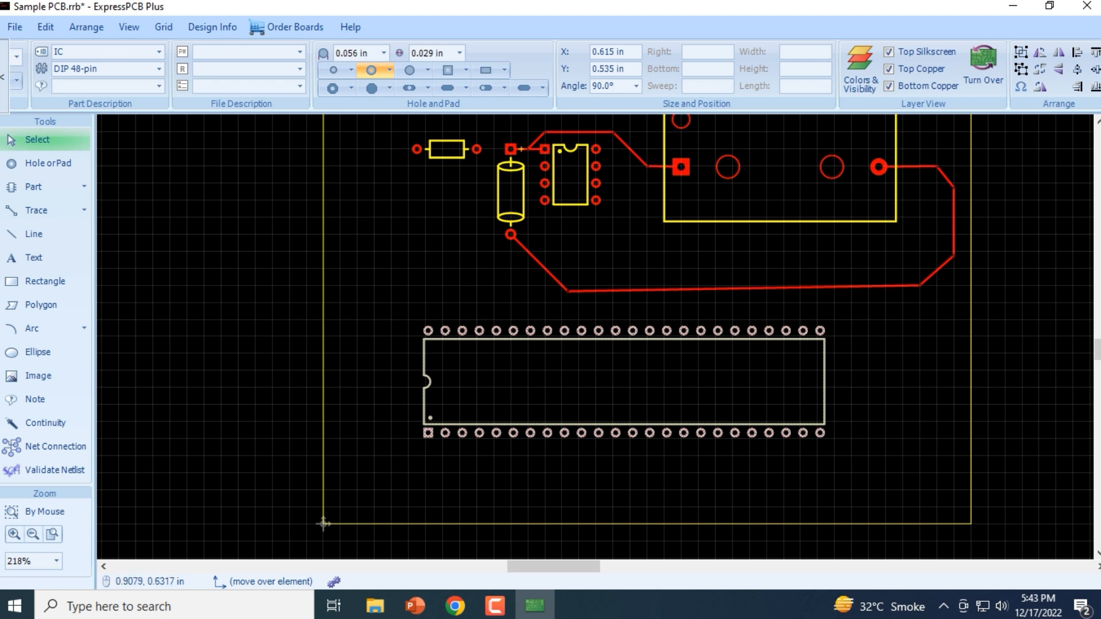
pyautogui.click(596, 384)
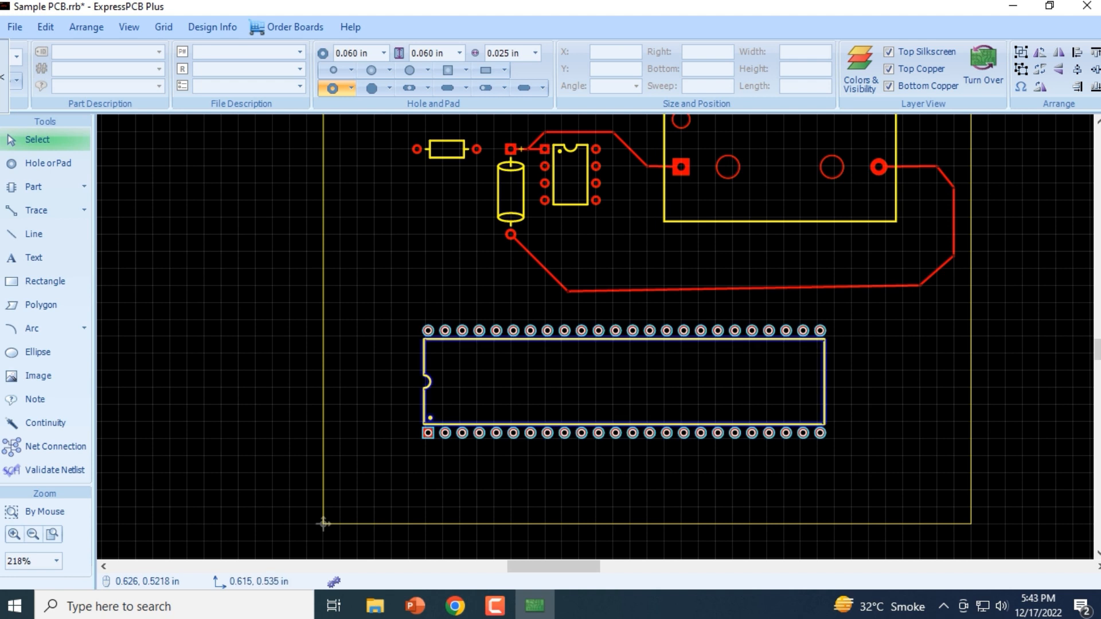
# Route a trace from the DIP 48-pin's square pad up along the board's left edge to the left pad of the small axial part
pyautogui.click(36, 211)
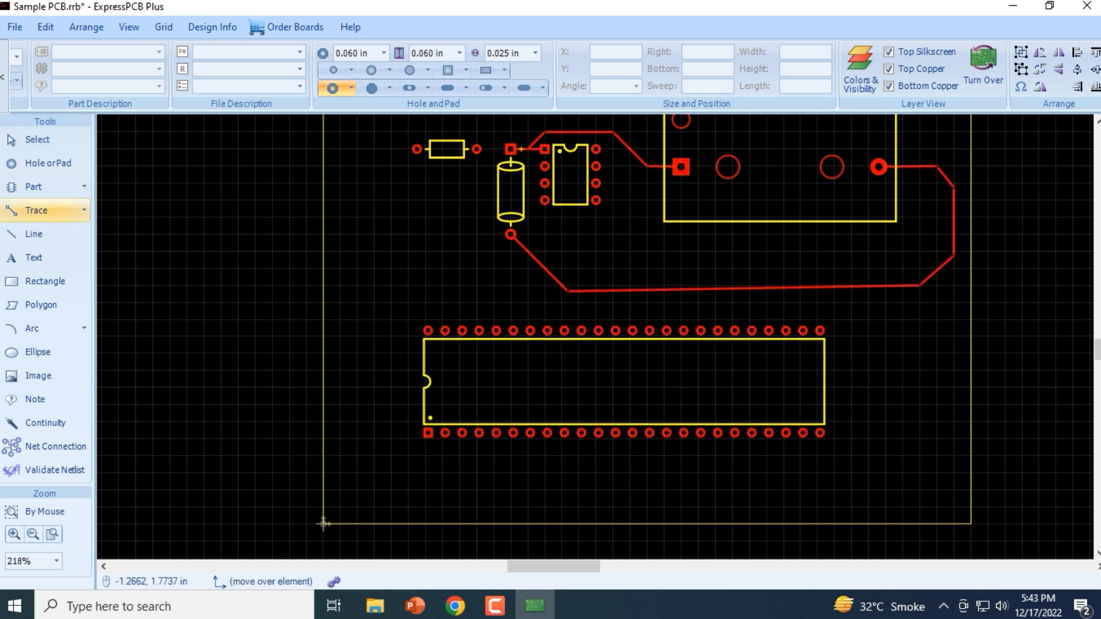
pyautogui.click(427, 433)
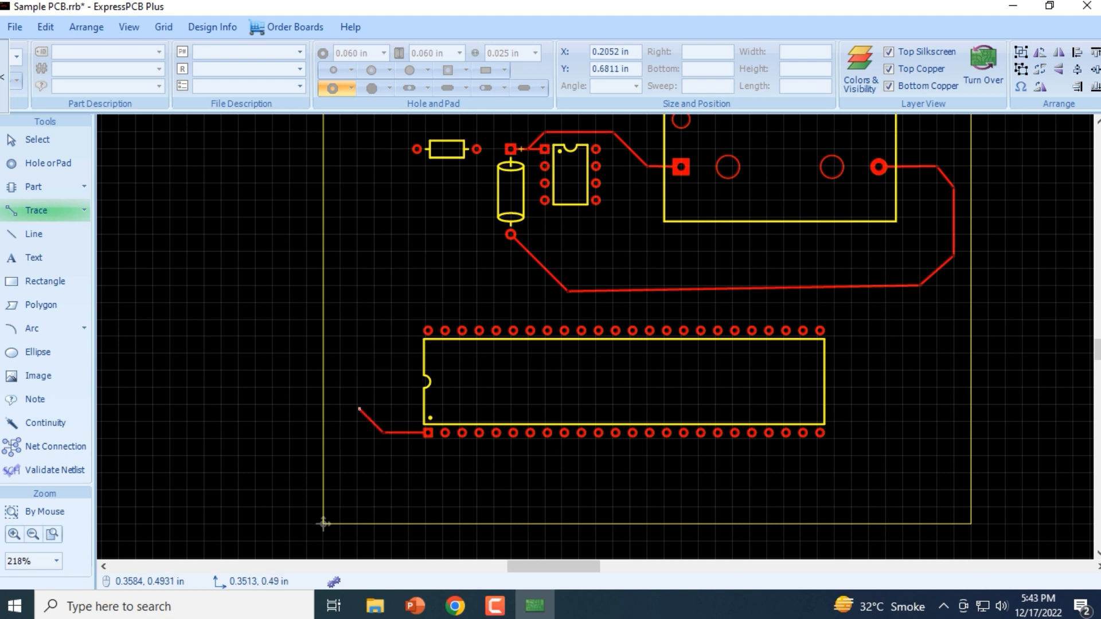
pyautogui.click(358, 407)
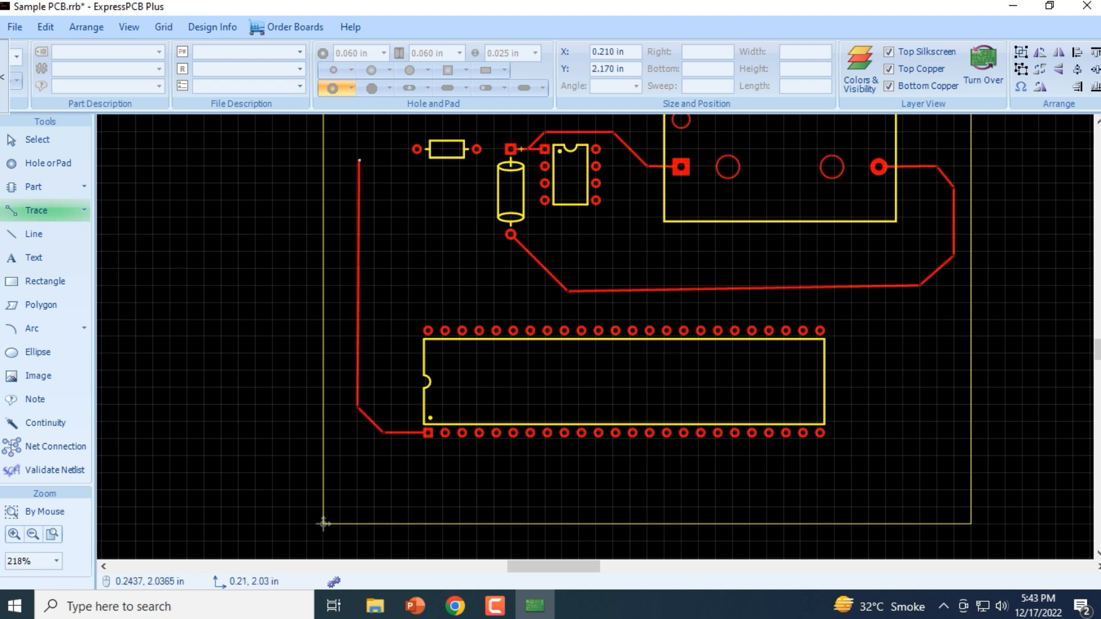
pyautogui.click(359, 149)
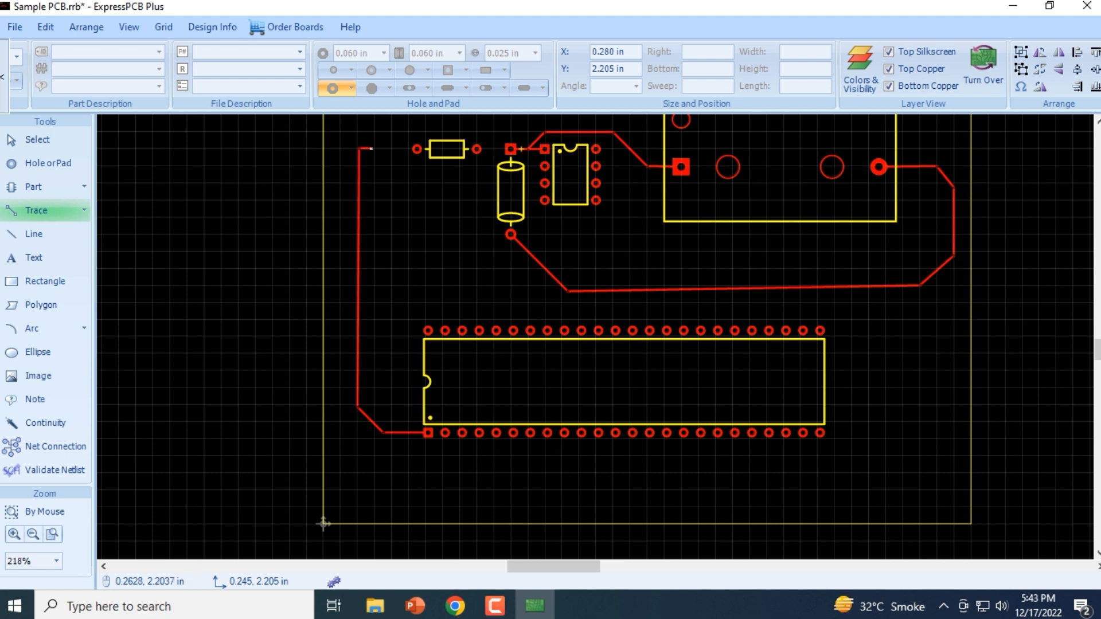
pyautogui.scroll(3, 367, 155)
pyautogui.click(377, 185)
pyautogui.click(407, 184)
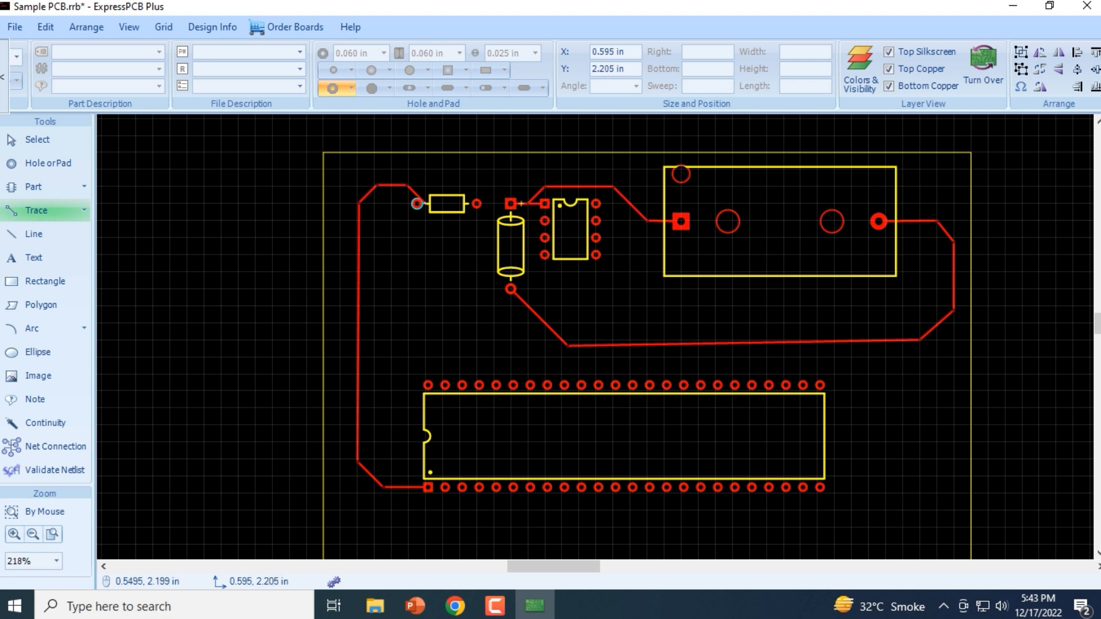
pyautogui.click(417, 203)
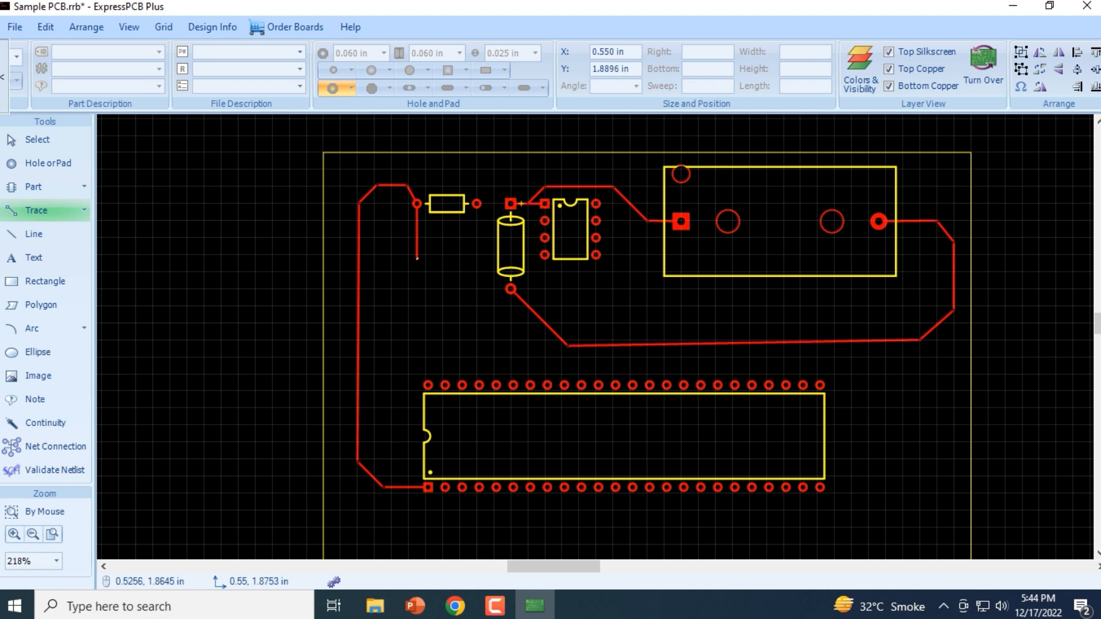
pyautogui.press('Escape')
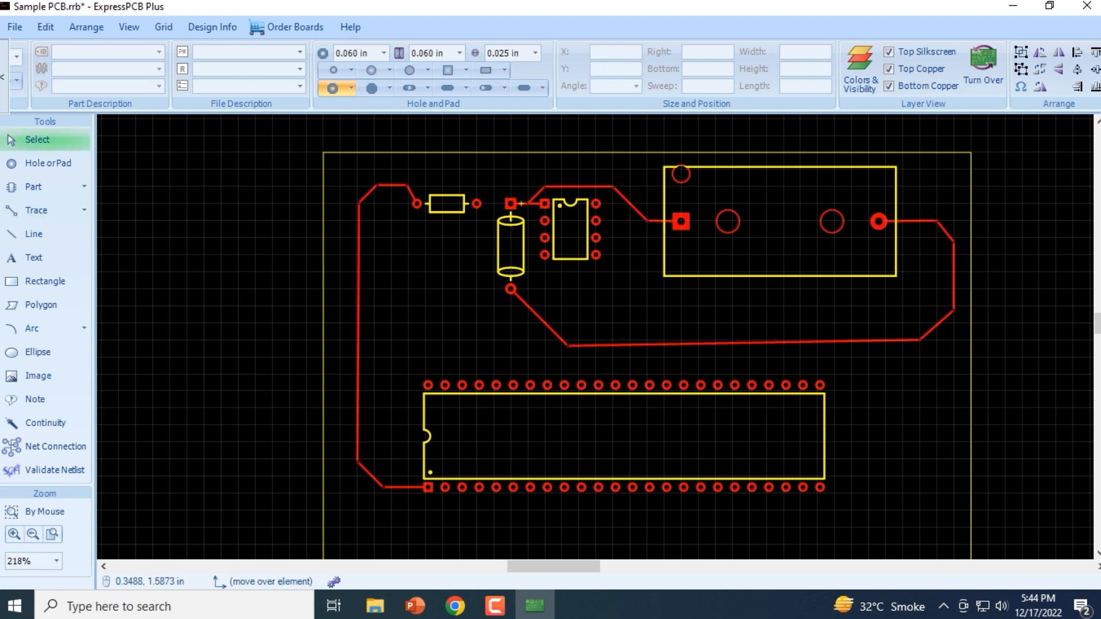
pyautogui.scroll(-1, 390, 312)
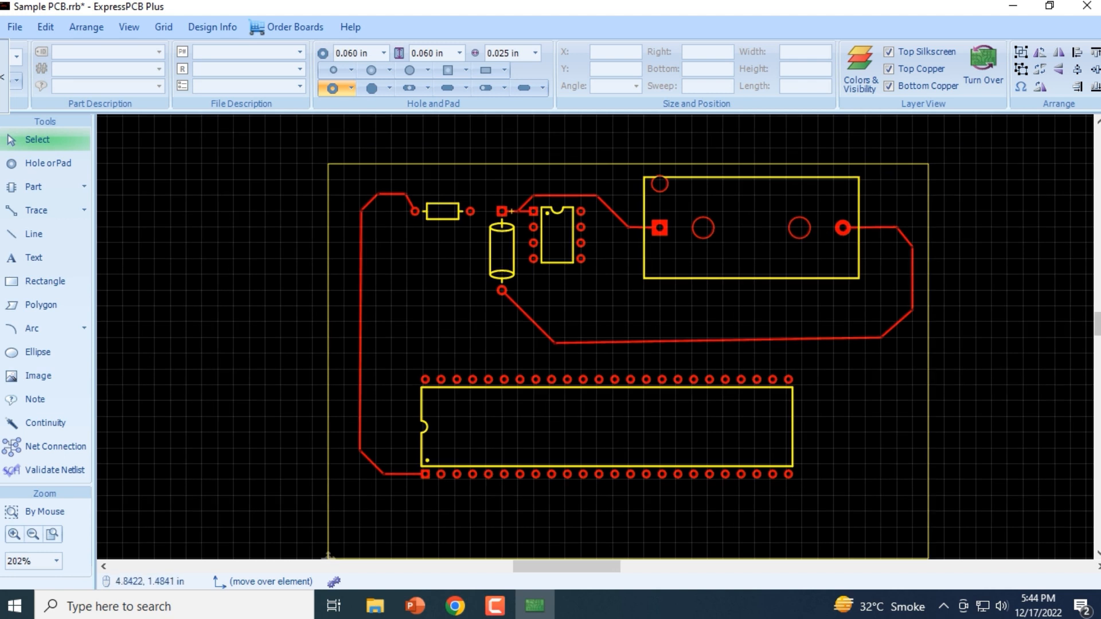
pyautogui.scroll(-1, 596, 338)
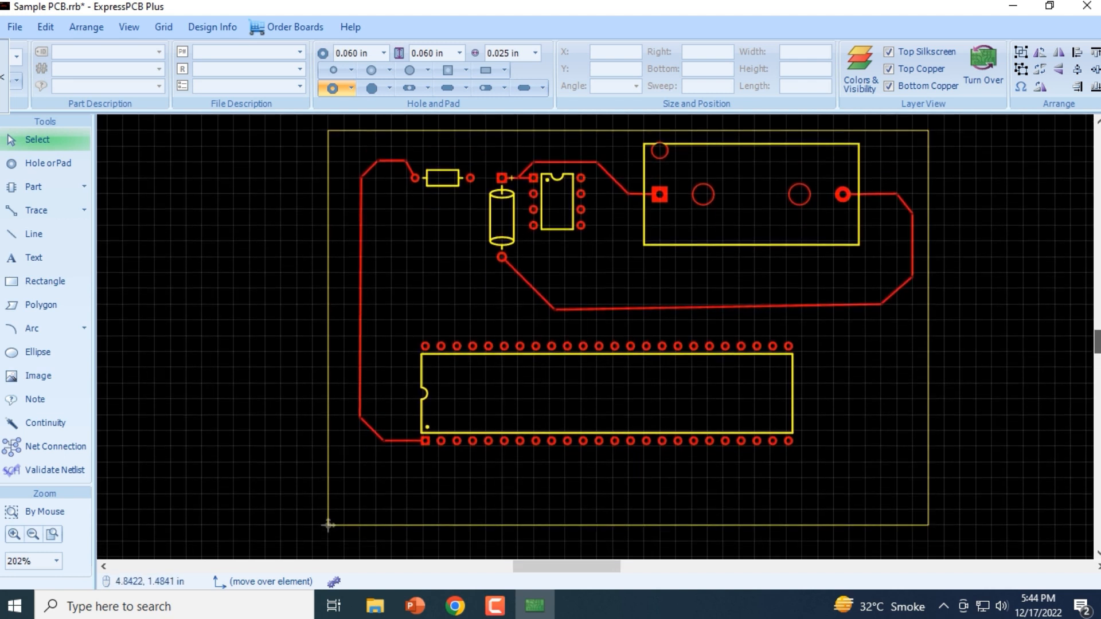
pyautogui.scroll(1, 845, 303)
pyautogui.scroll(1, 840, 299)
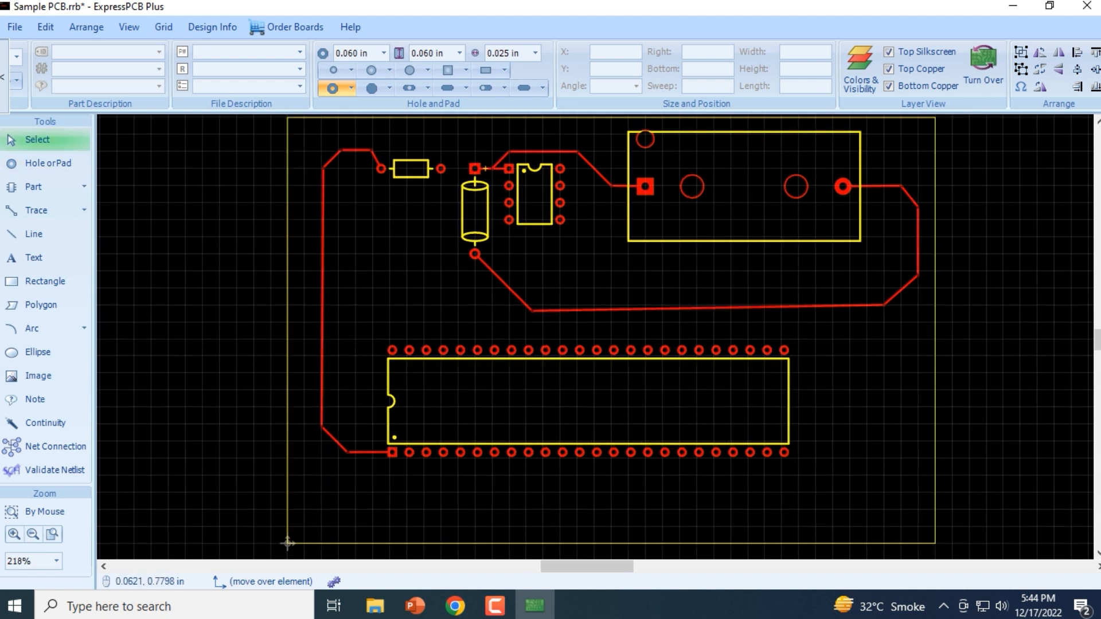
pyautogui.click(495, 605)
pyautogui.click(495, 606)
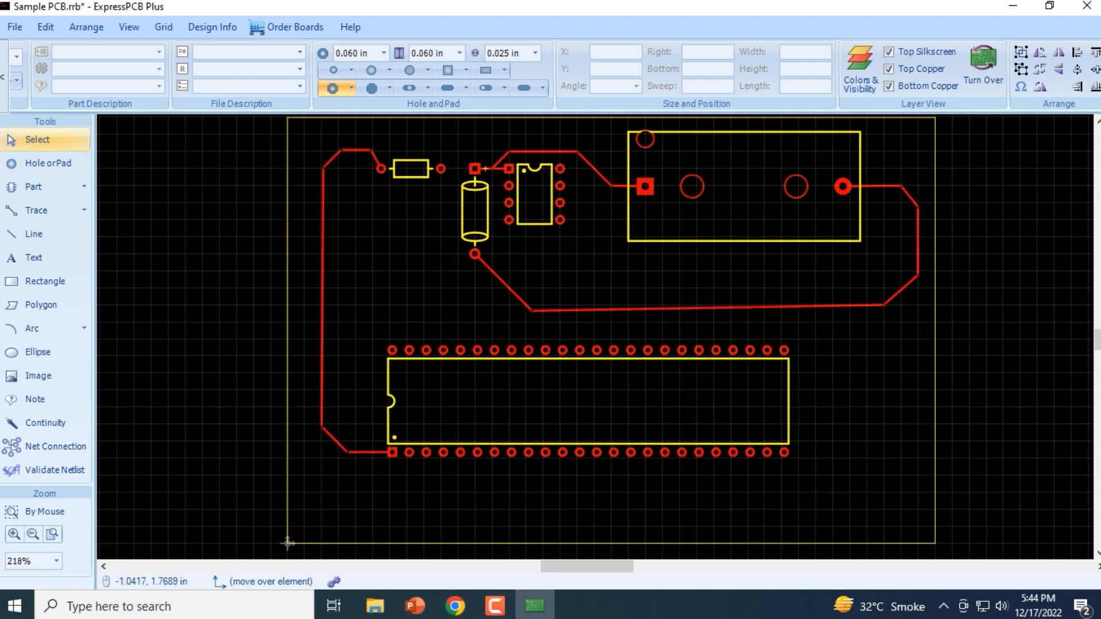
pyautogui.click(80, 187)
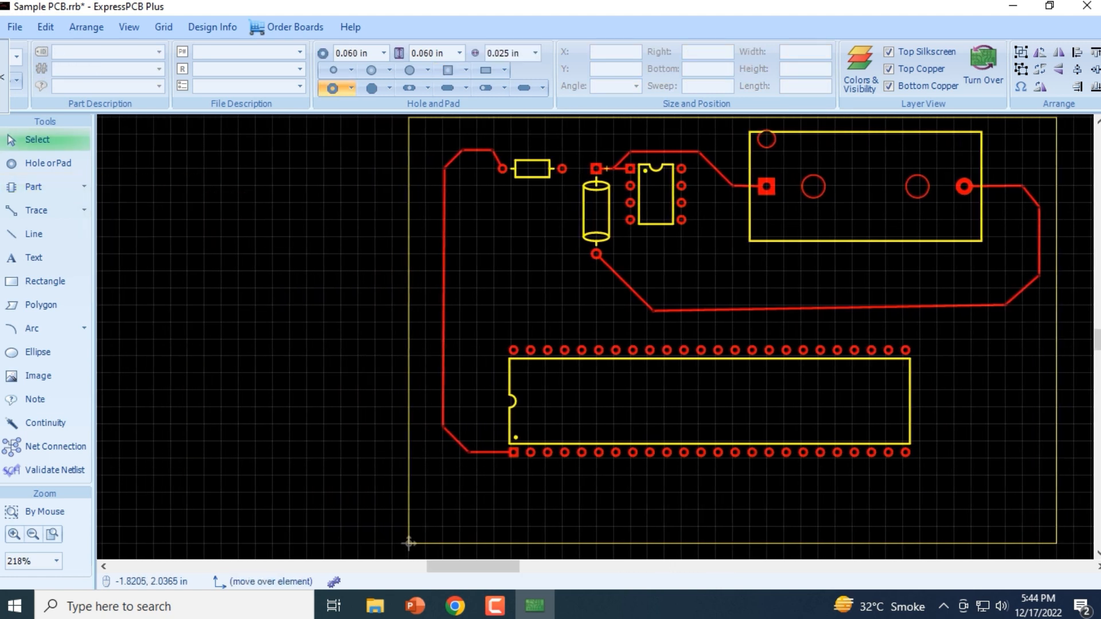
pyautogui.click(84, 187)
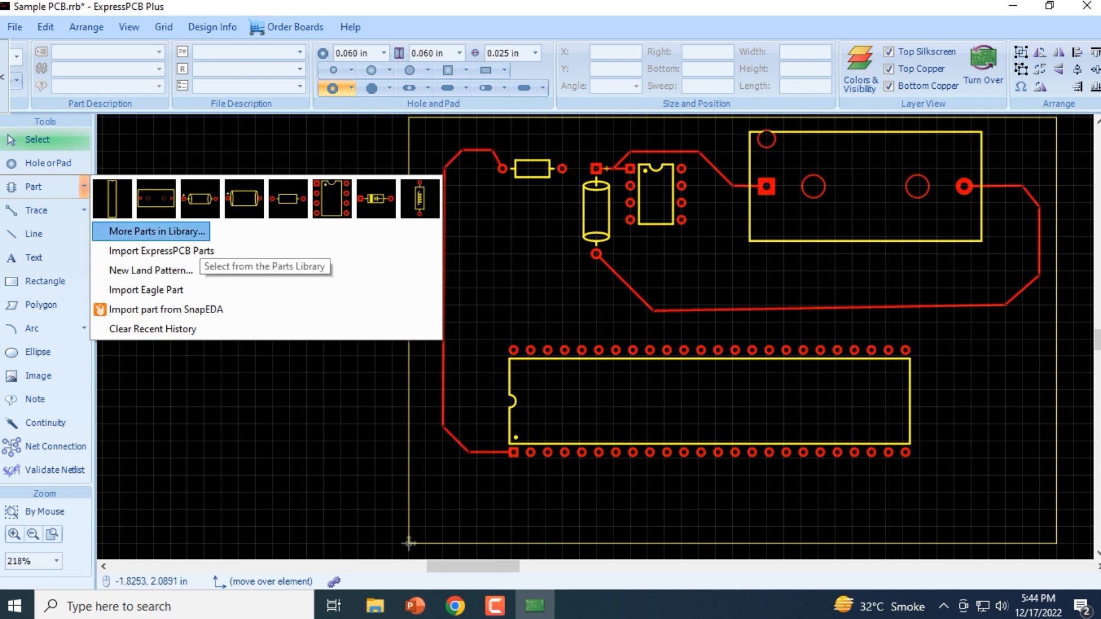
pyautogui.click(158, 231)
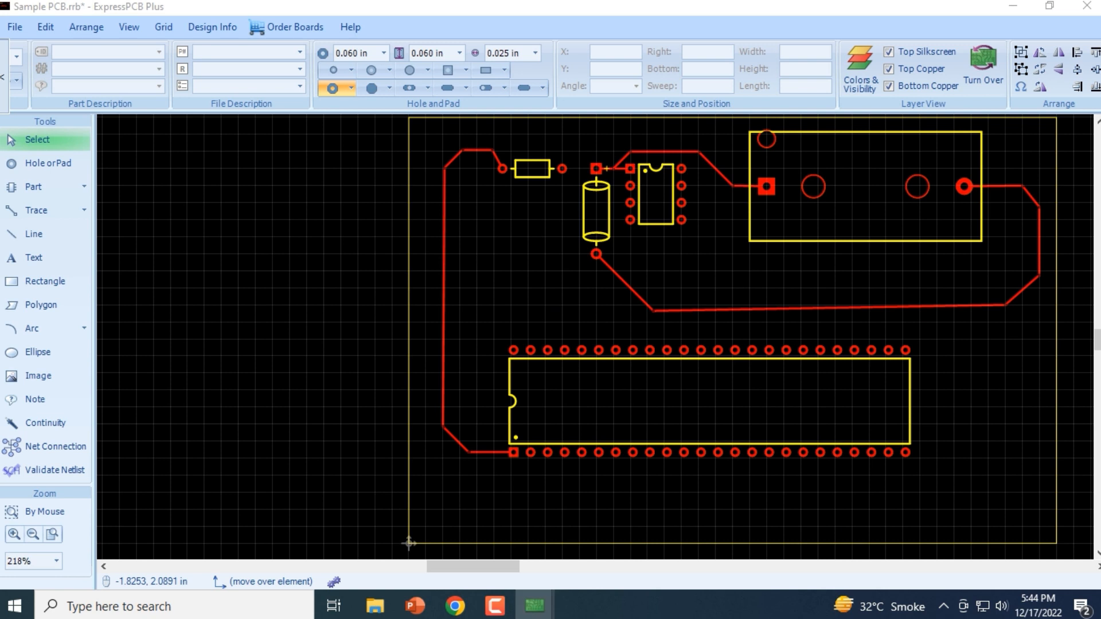
pyautogui.moveTo(535, 606)
pyautogui.moveTo(446, 533)
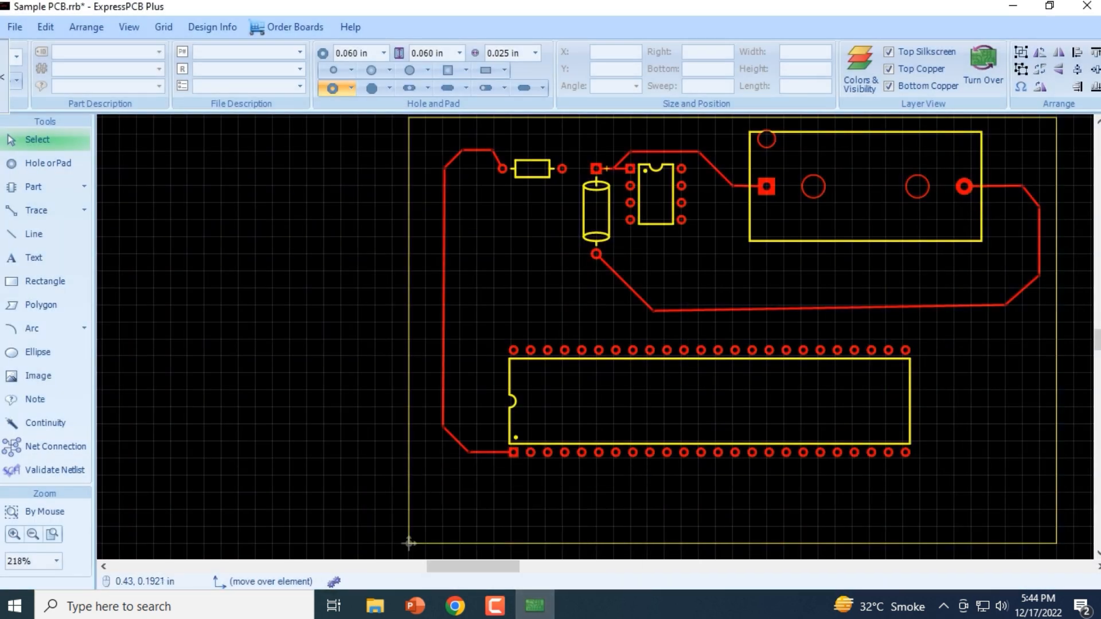
pyautogui.moveTo(492, 567); pyautogui.dragTo(632, 567)
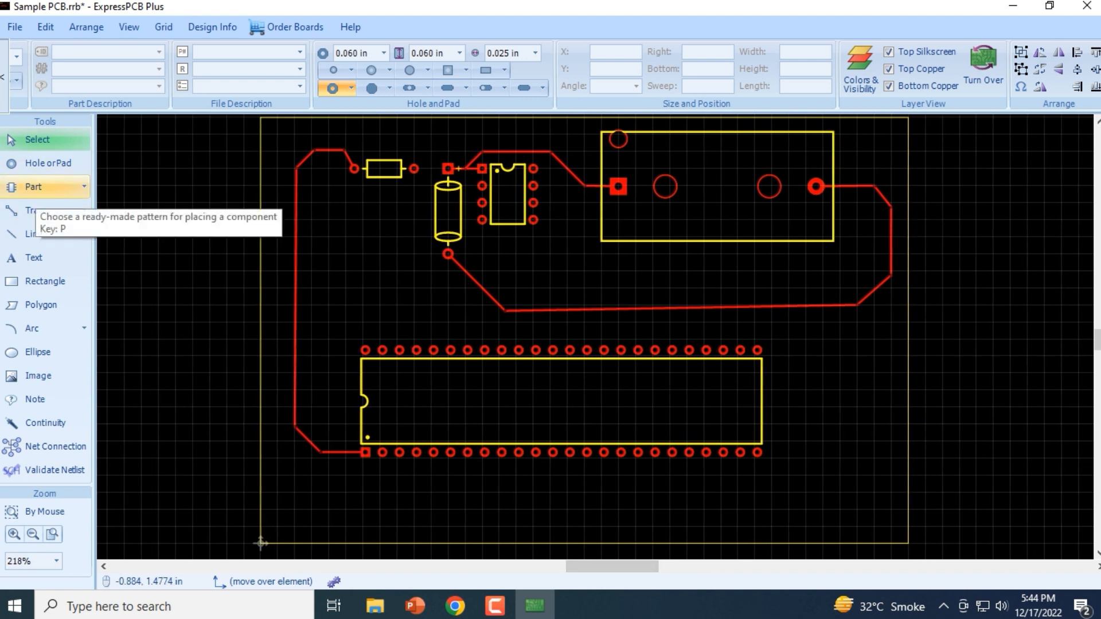
pyautogui.click(33, 186)
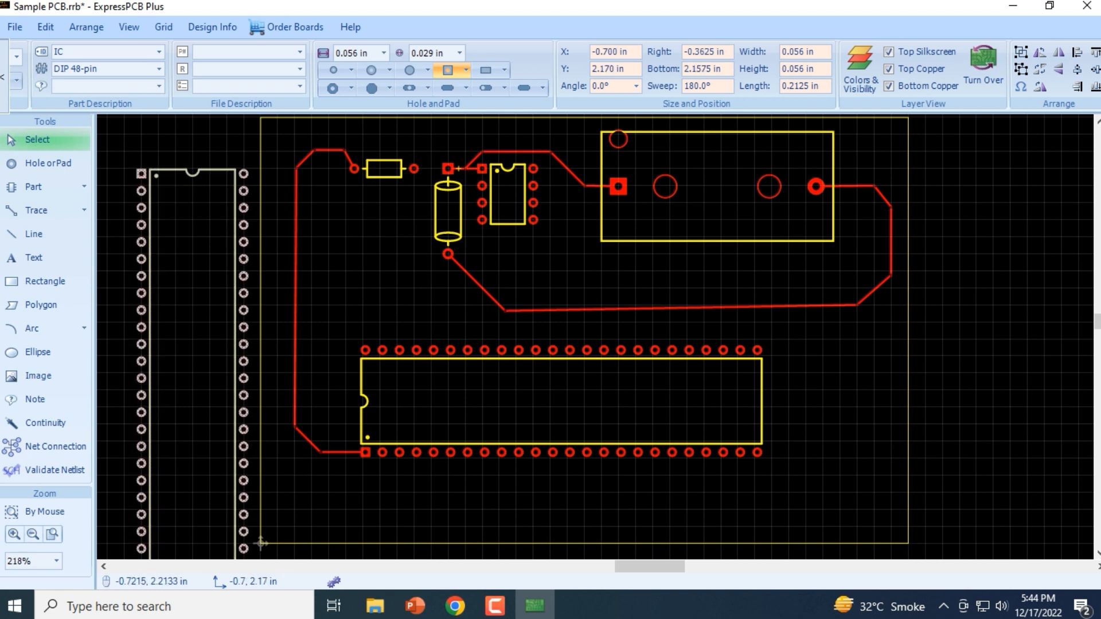
pyautogui.press('Escape')
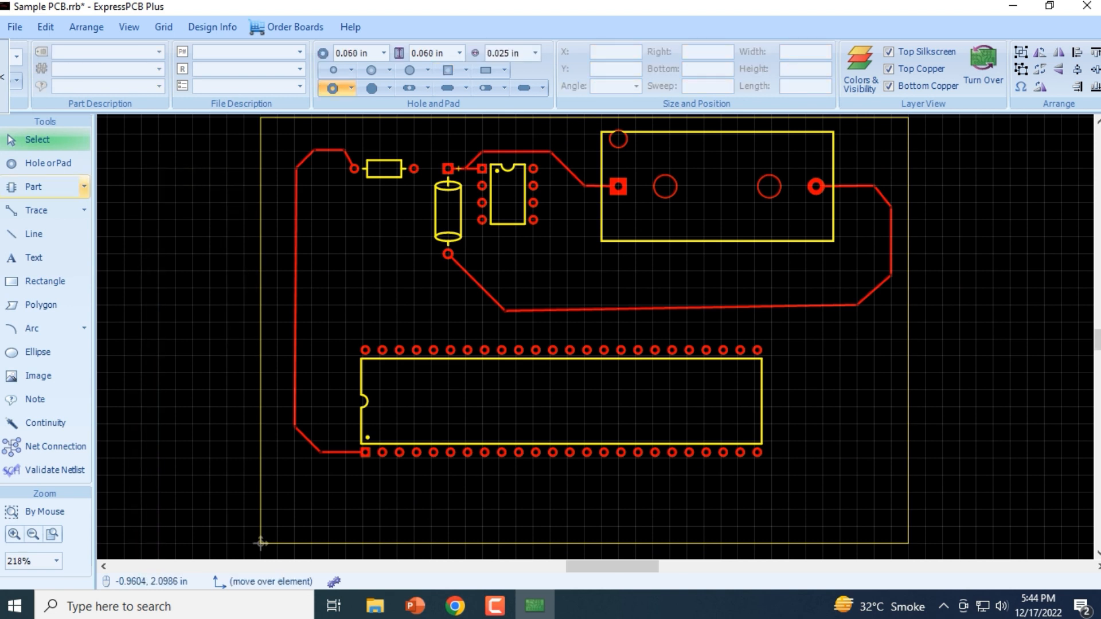
# Look through the IC, Inductor, LCD, Logic and Mechanical categories of the parts library, selecting the Character LCD Newhaven and the Pololu Sanyo motor part
pyautogui.click(84, 186)
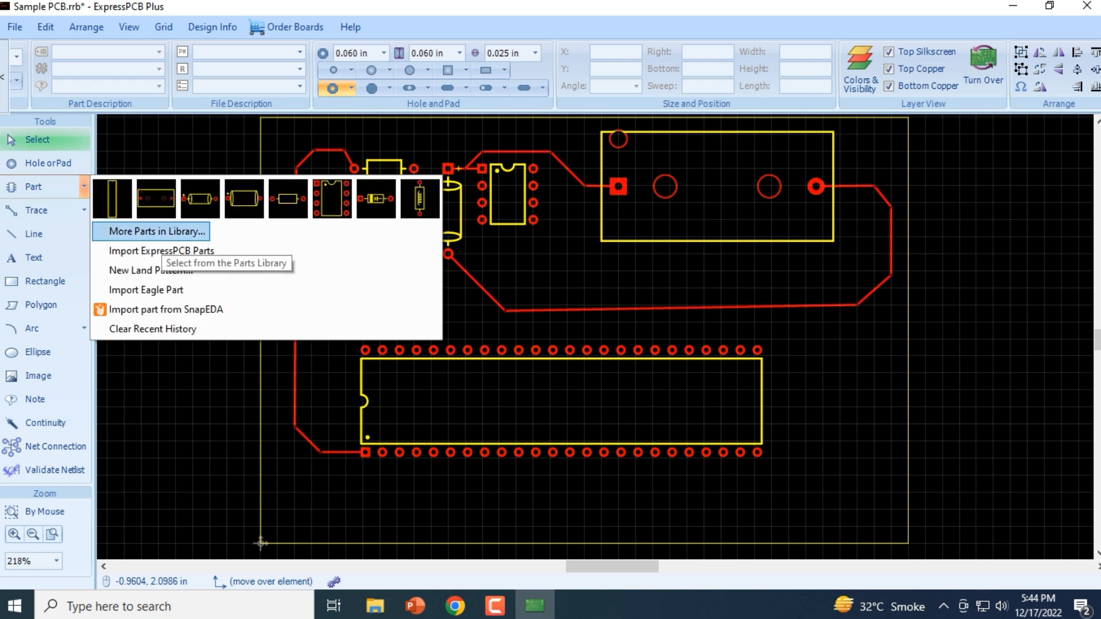
pyautogui.click(157, 232)
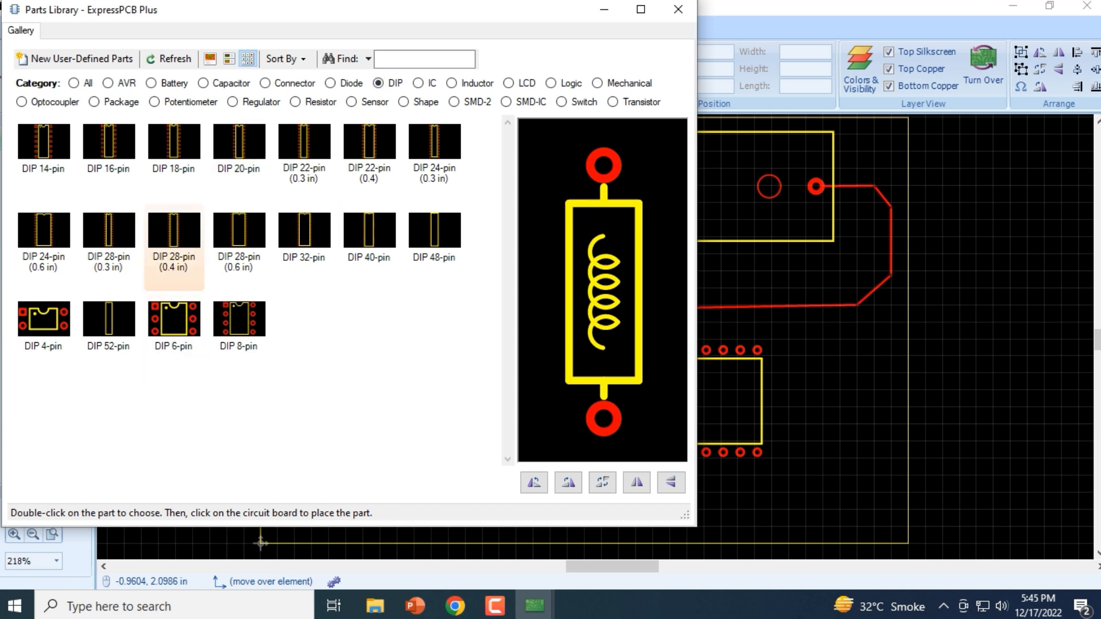
pyautogui.click(418, 83)
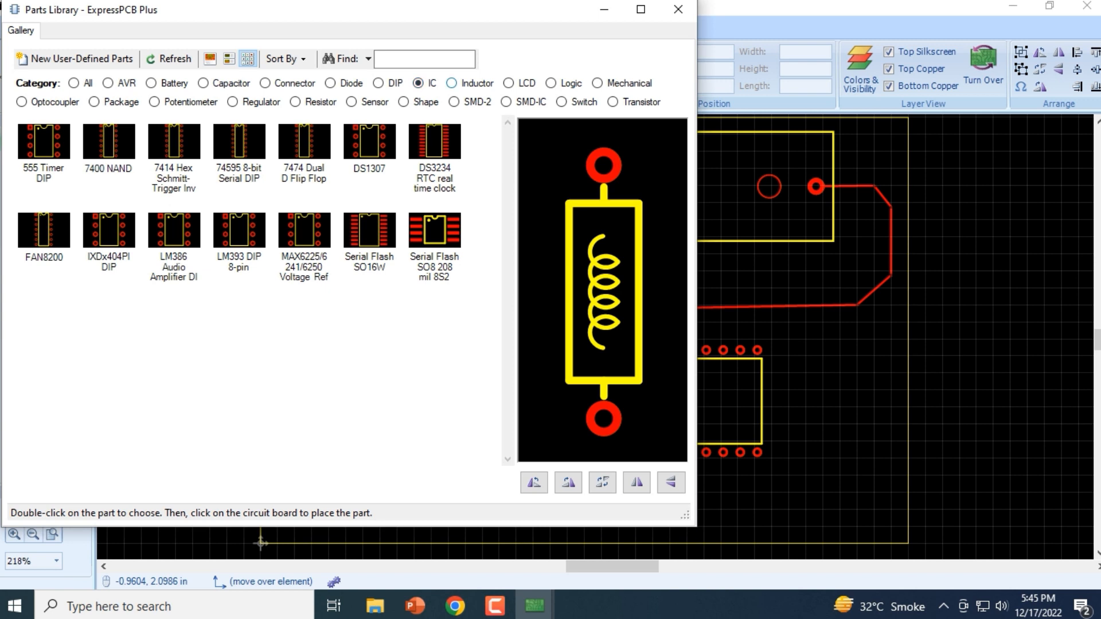
pyautogui.click(452, 83)
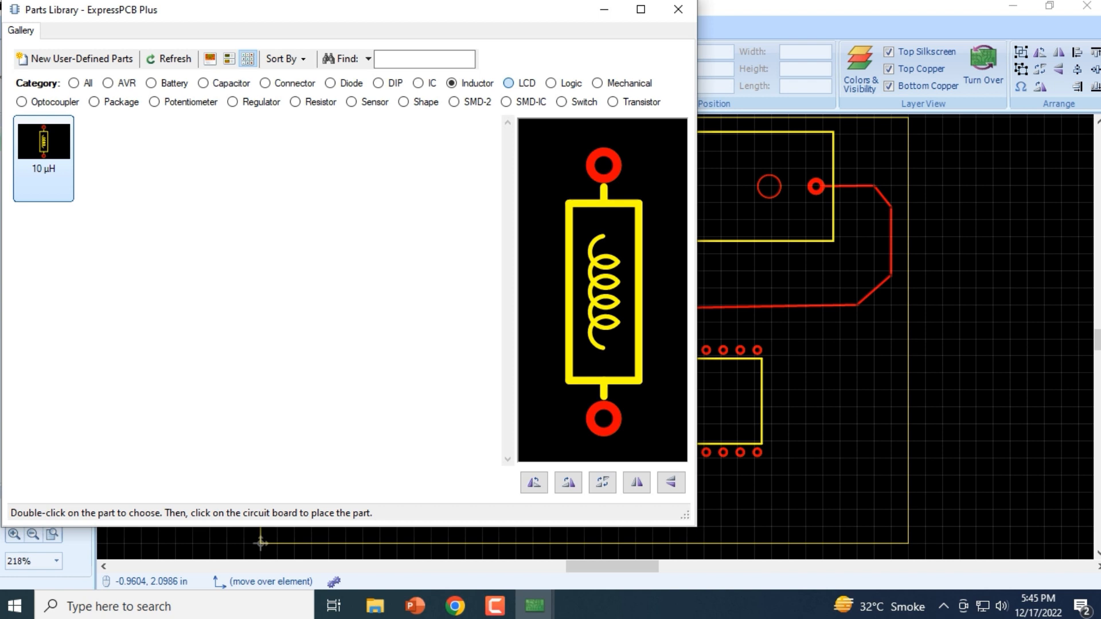
pyautogui.click(509, 83)
pyautogui.click(44, 159)
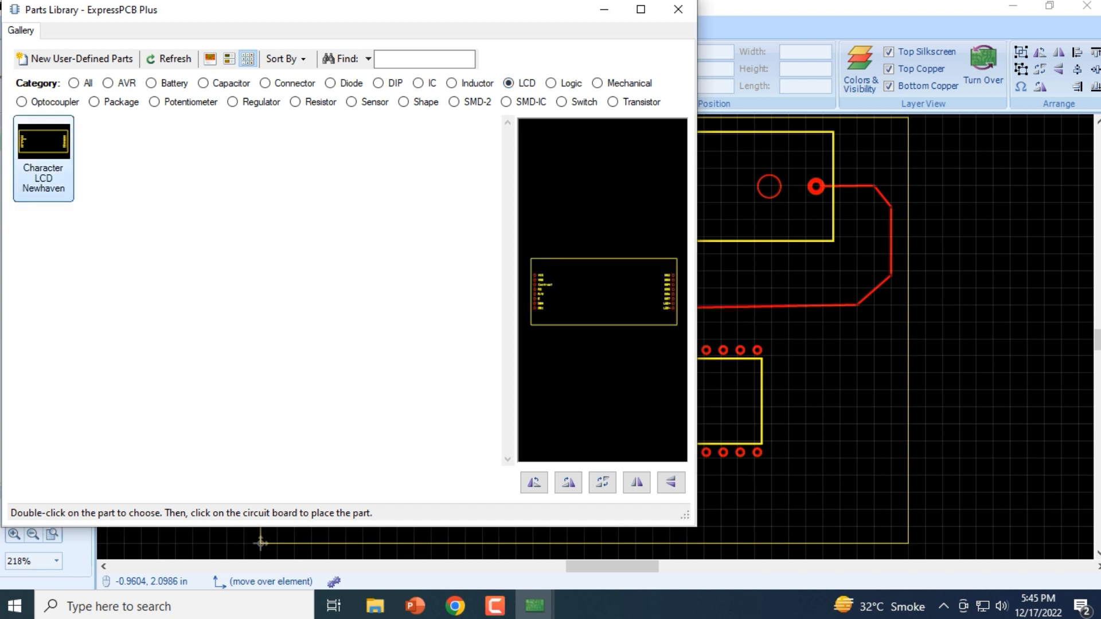
pyautogui.click(550, 83)
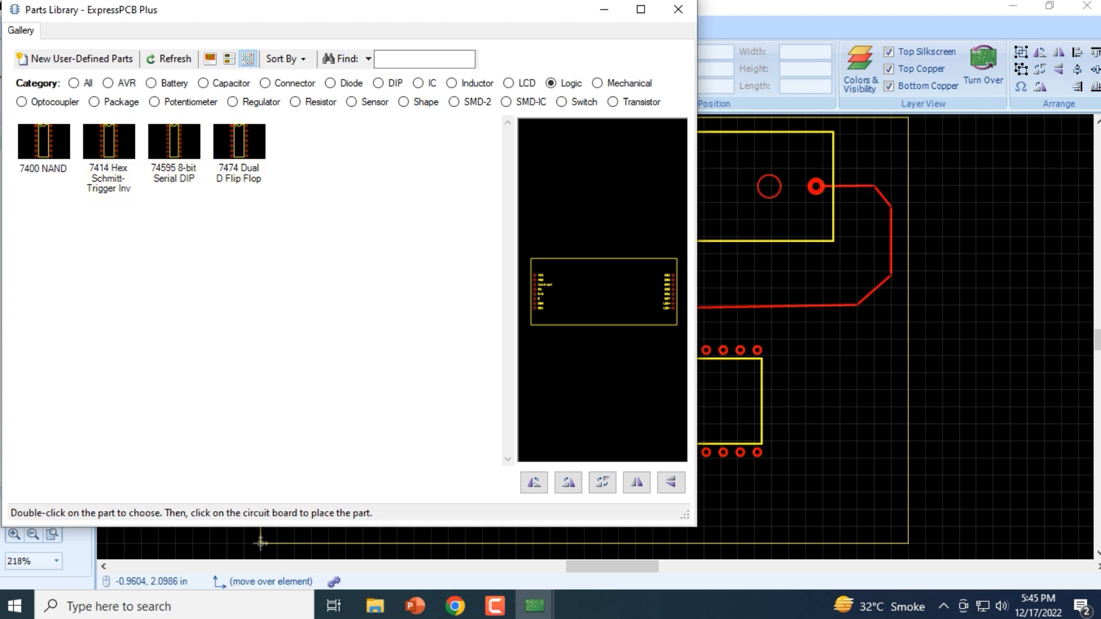
pyautogui.click(597, 84)
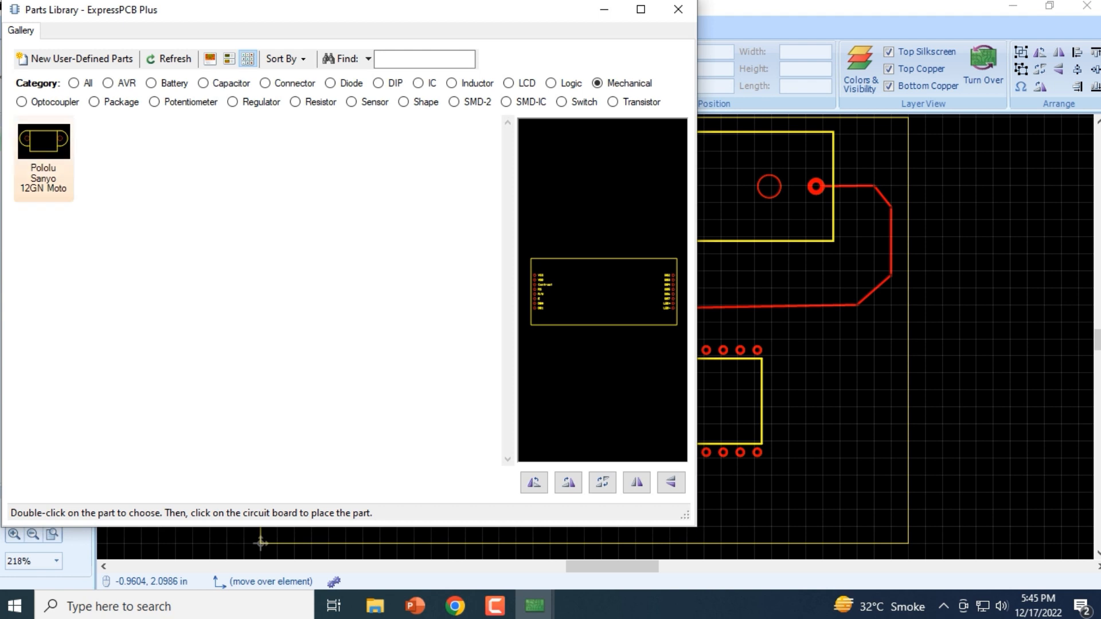
pyautogui.click(43, 152)
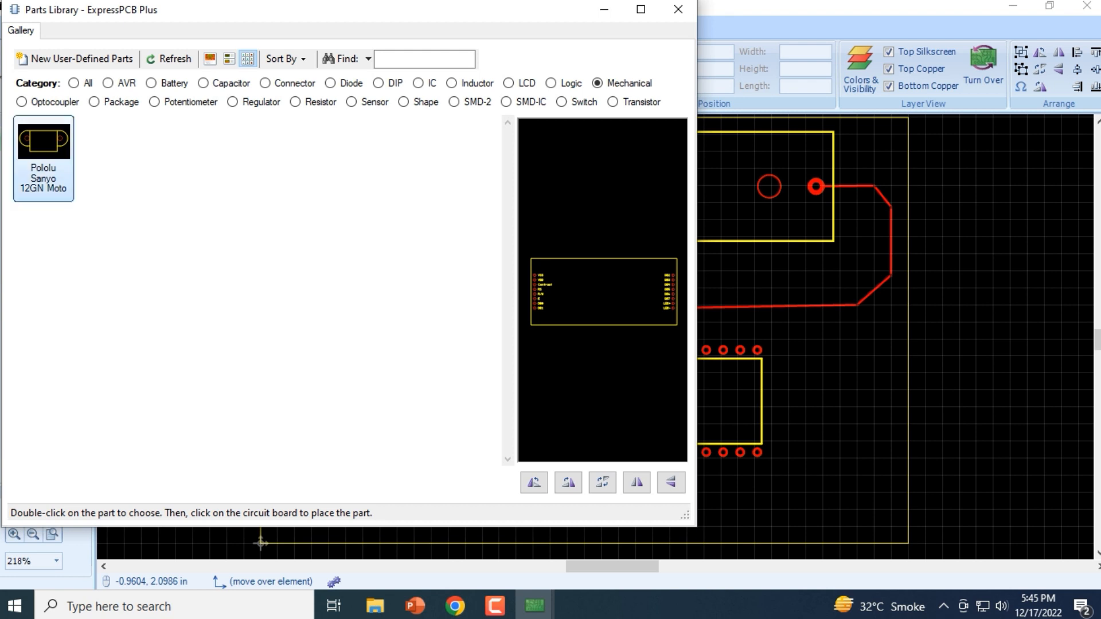